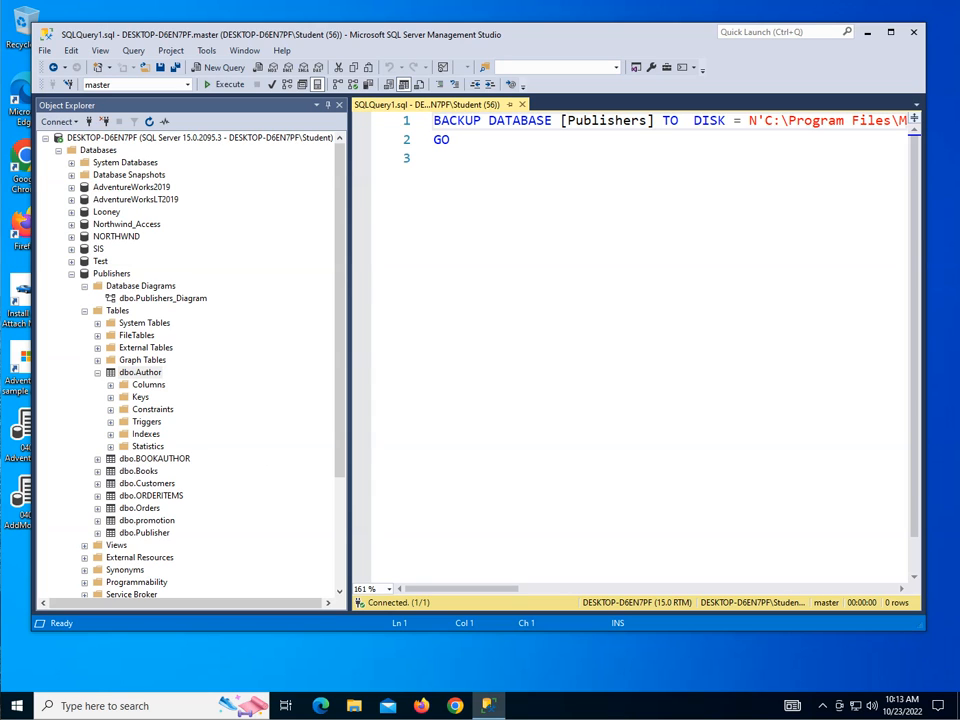
Step: Open Firefox and close the extra browser window and the additional tab, keeping one new tab
{"action": "left_click", "coordinate": [419, 706]}
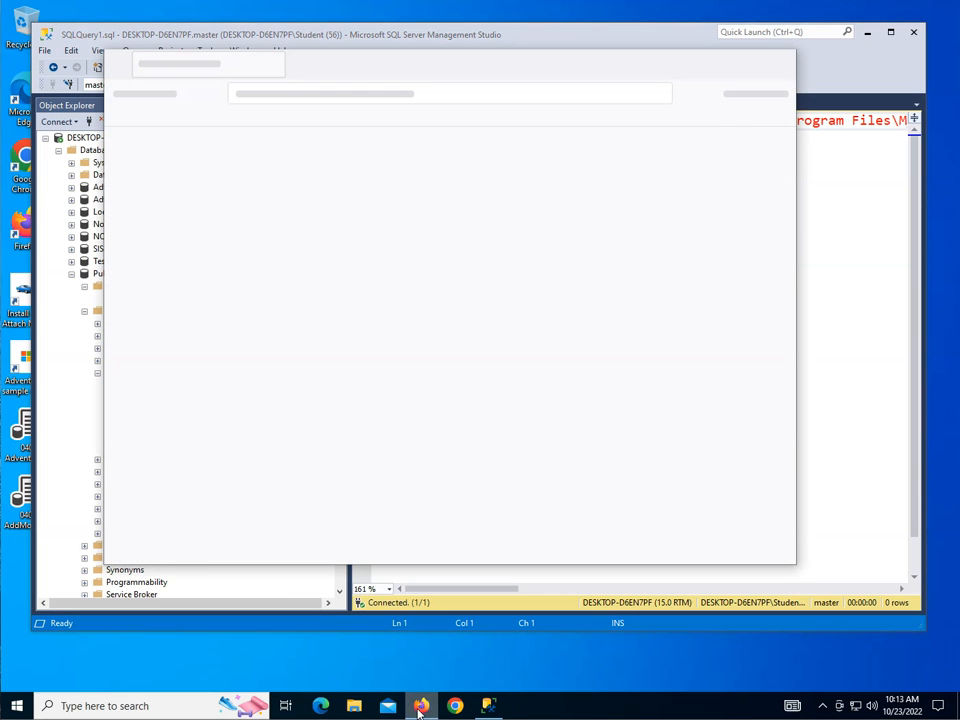
{"action": "left_click", "coordinate": [419, 706]}
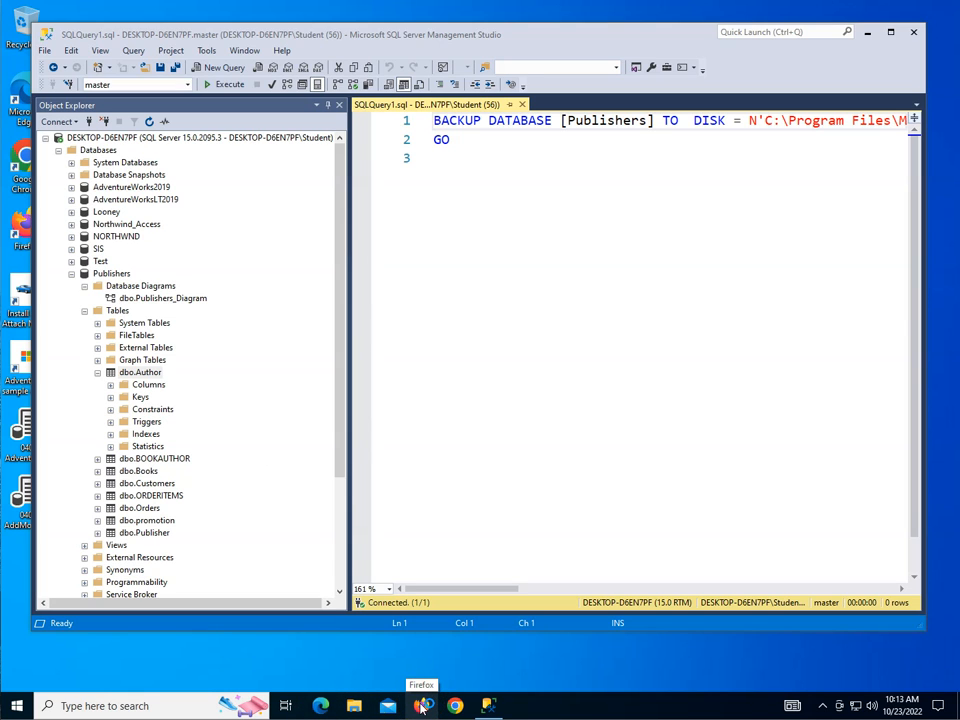
{"action": "left_click", "coordinate": [423, 706]}
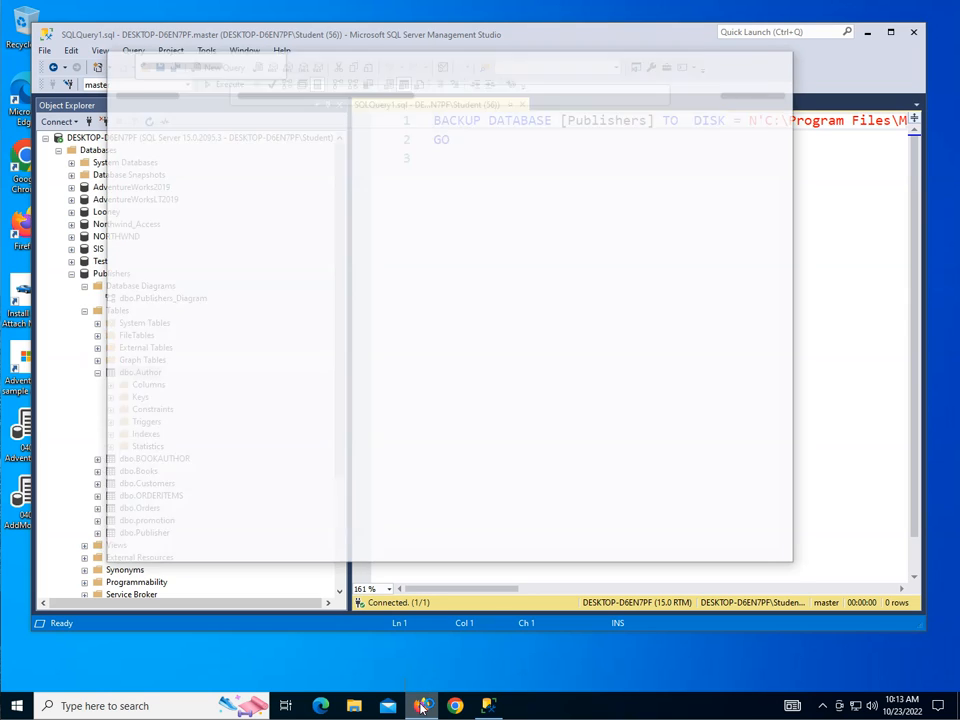
{"action": "left_click", "coordinate": [644, 145]}
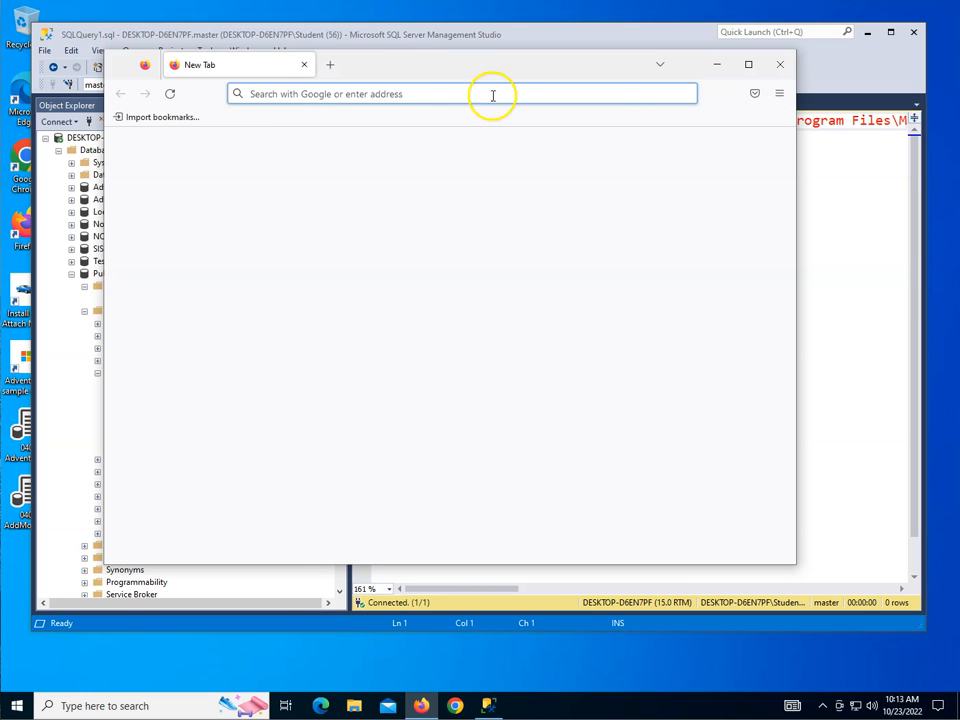
{"action": "left_click", "coordinate": [386, 98]}
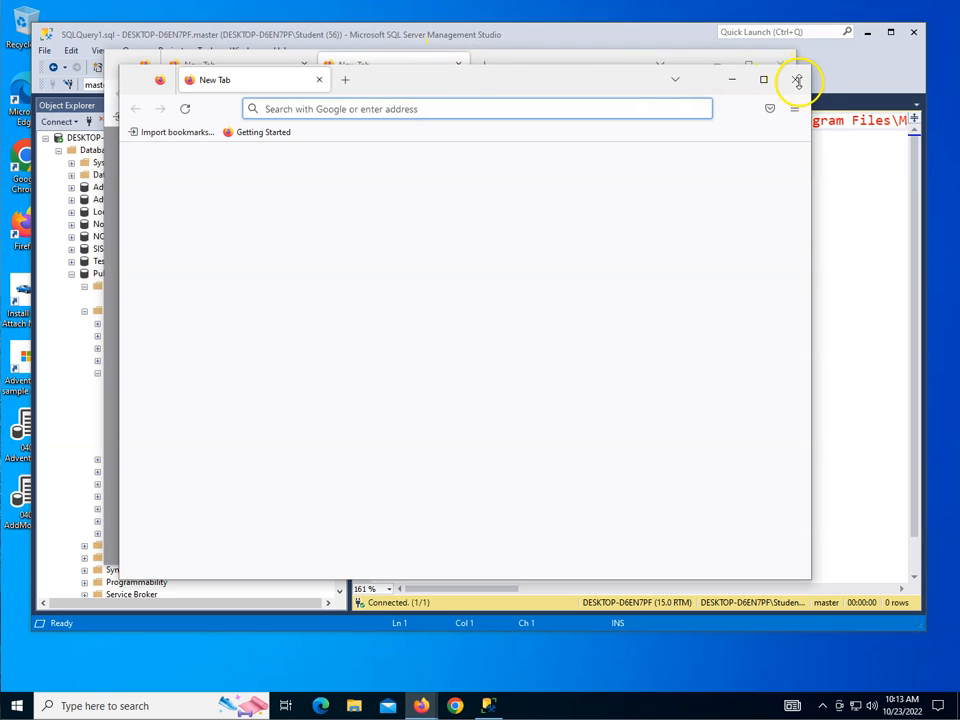
{"action": "left_click", "coordinate": [795, 79]}
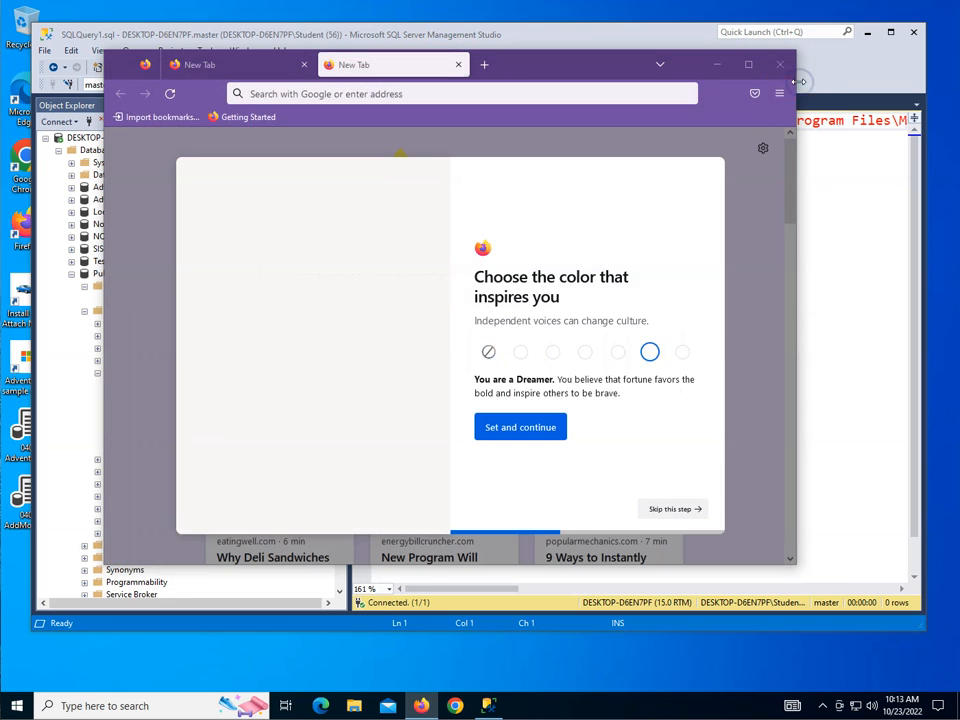
{"action": "left_click", "coordinate": [457, 64]}
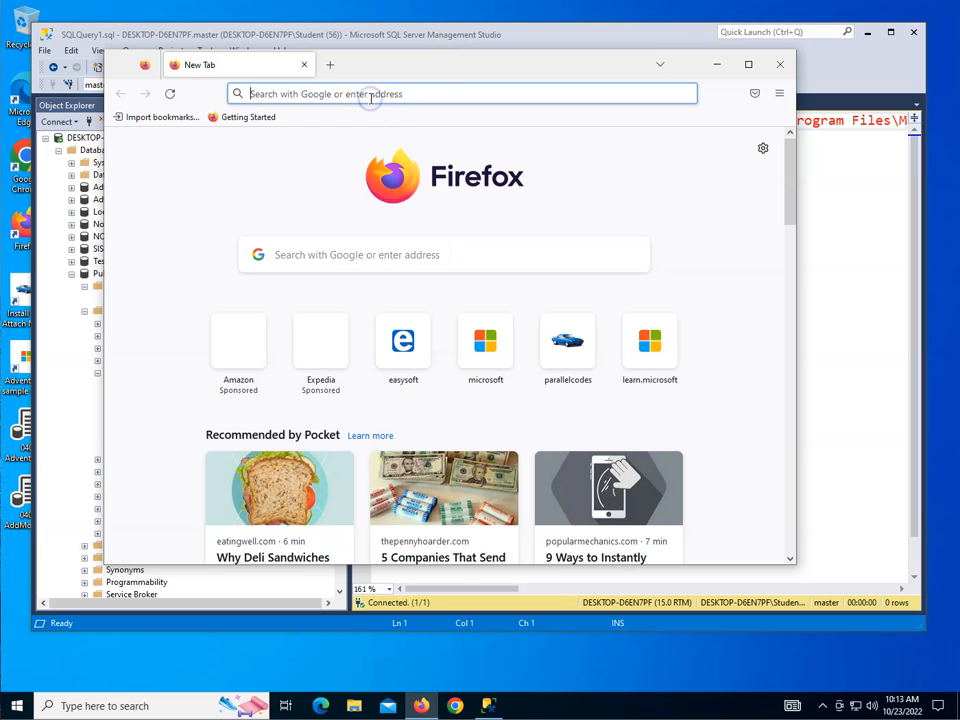
Step: Search the web for "sql server report services download"
{"action": "left_click", "coordinate": [370, 97]}
{"action": "type", "text": "sql serv"}
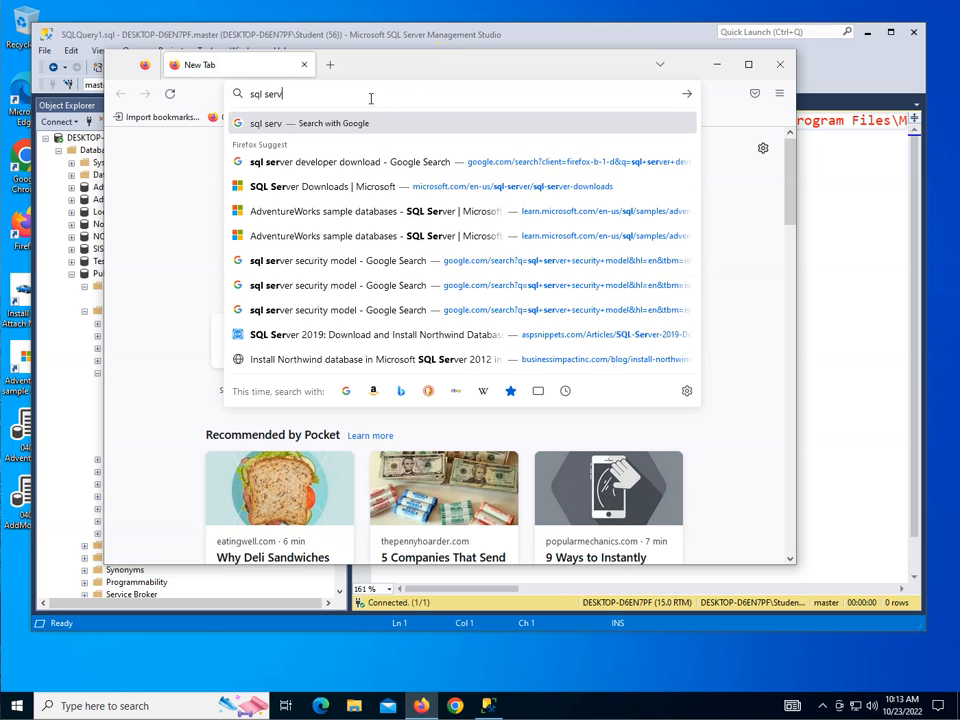
{"action": "type", "text": "er report"}
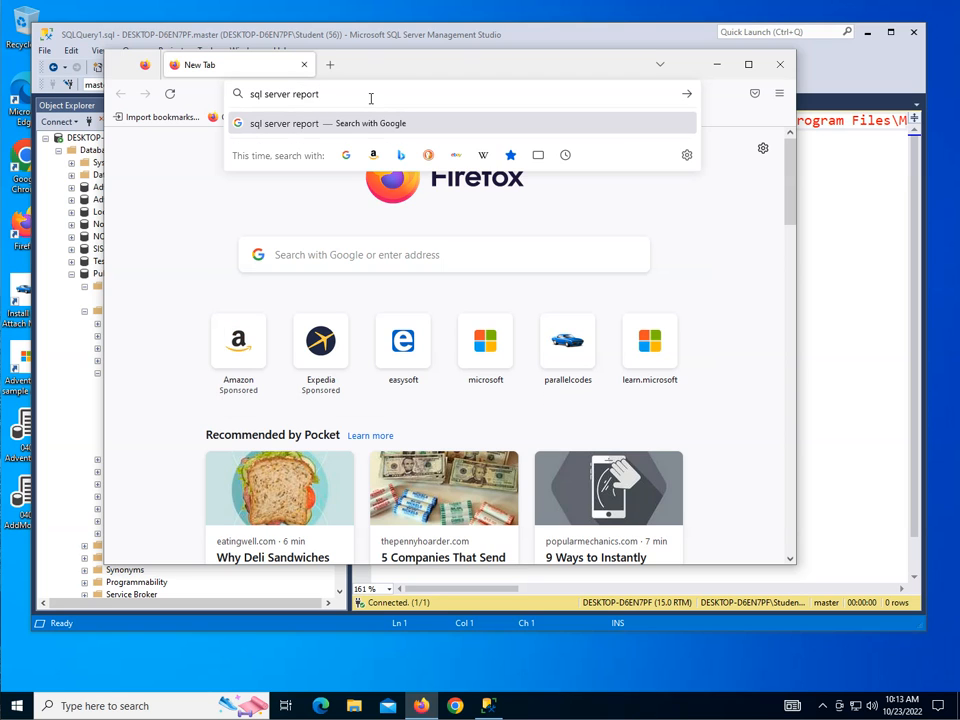
{"action": "type", "text": " services"}
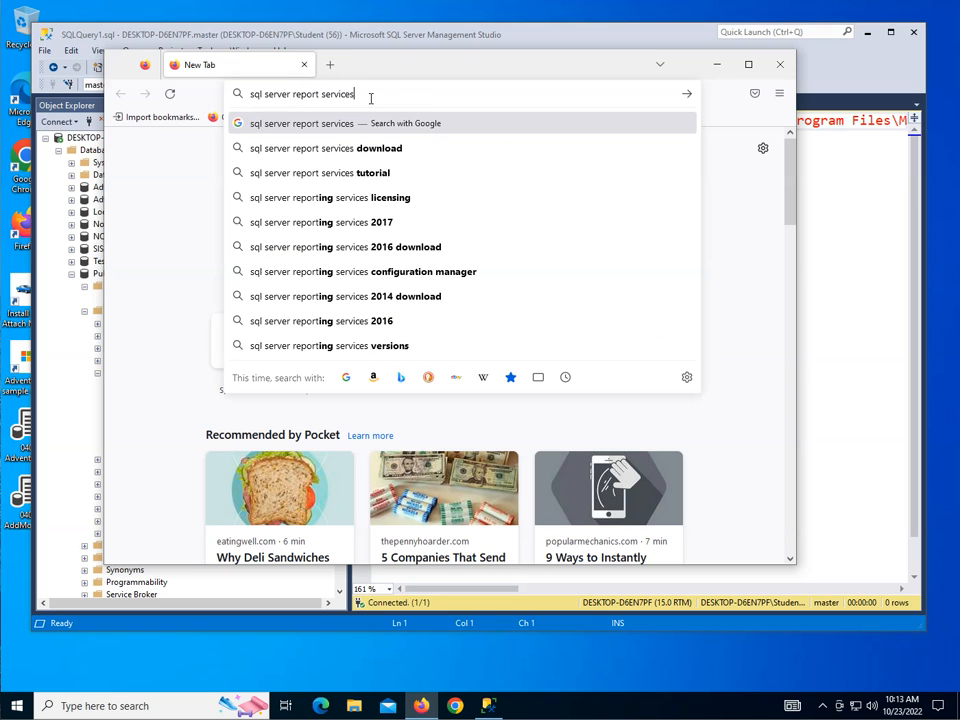
{"action": "key", "text": "Down"}
{"action": "key", "text": "Down"}
{"action": "key", "text": "Up"}
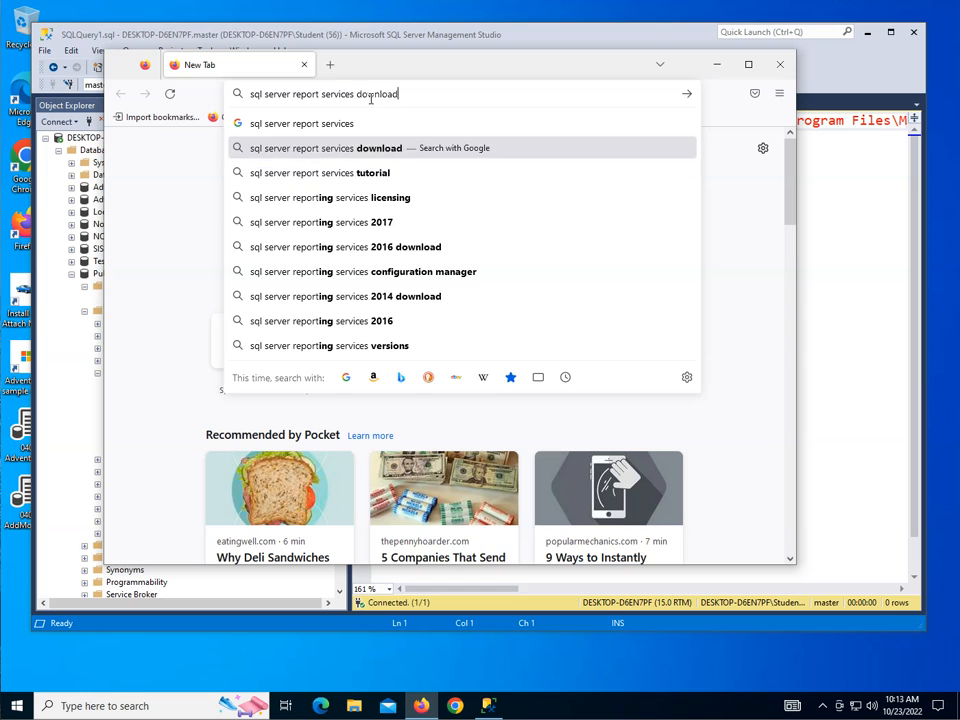
{"action": "key", "text": "Return"}
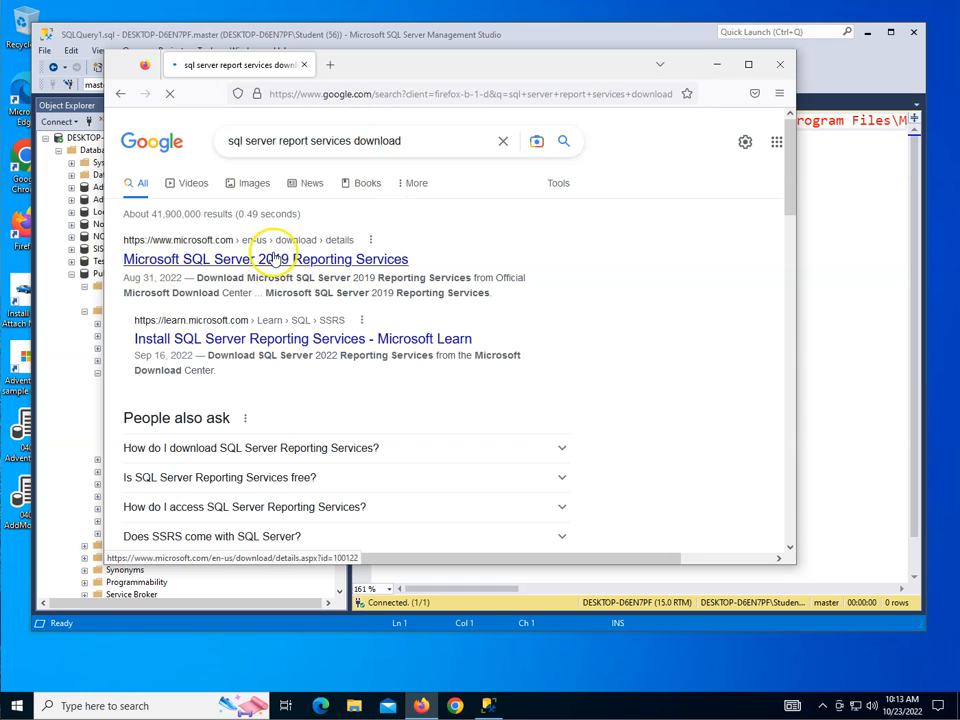
Step: Open the Microsoft SQL Server 2019 Reporting Services result and download the English installer
{"action": "left_click", "coordinate": [307, 262]}
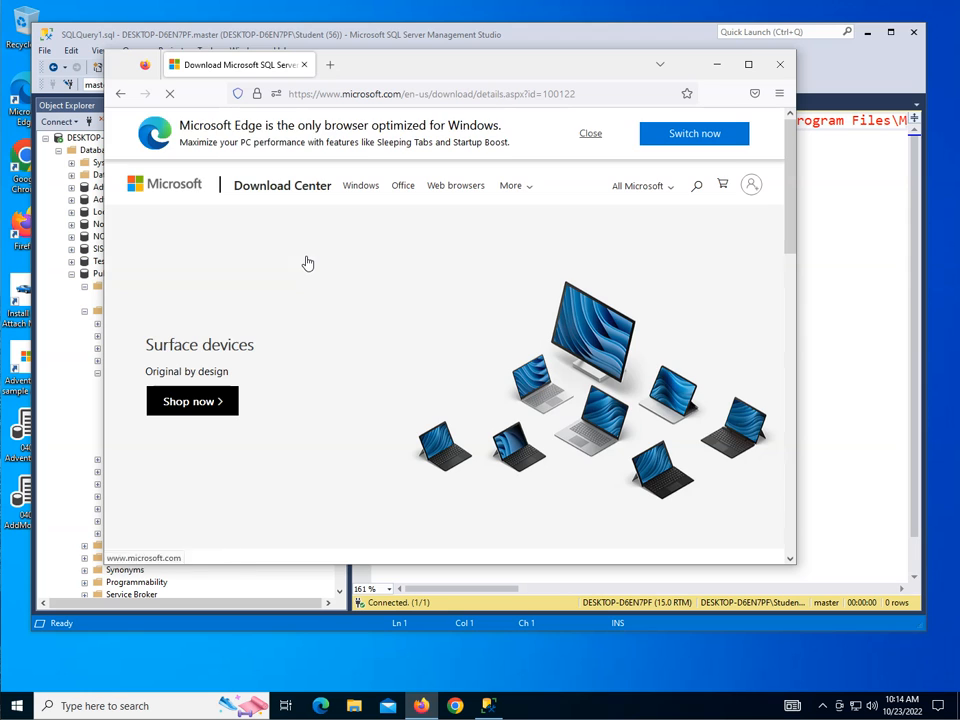
{"action": "left_click", "coordinate": [392, 293]}
{"action": "scroll", "coordinate": [390, 297], "scroll_direction": "down", "scroll_amount": 2}
{"action": "scroll", "coordinate": [390, 297], "scroll_direction": "down", "scroll_amount": 3}
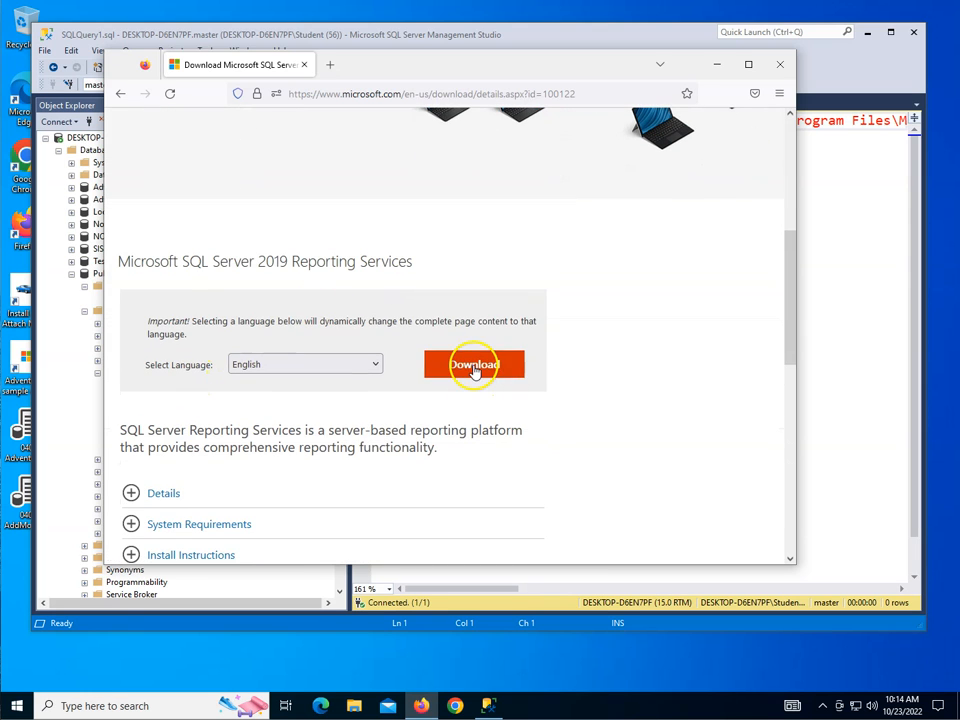
{"action": "left_click", "coordinate": [476, 368]}
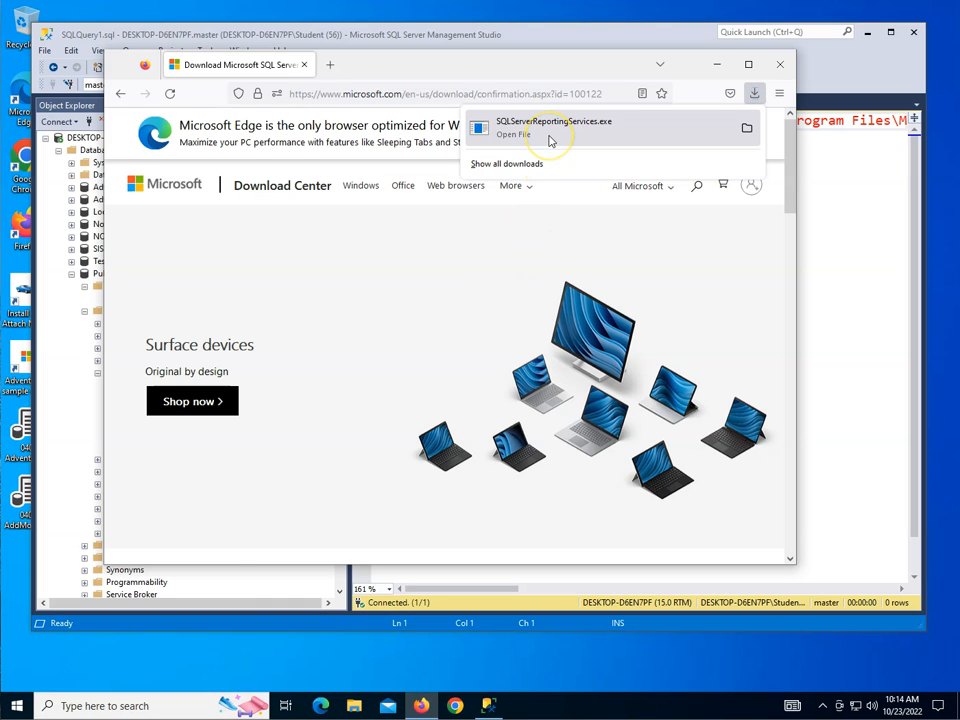
Step: Run the downloaded SQLServerReportingServices application from its folder and choose to install Reporting Services
{"action": "left_click", "coordinate": [747, 128]}
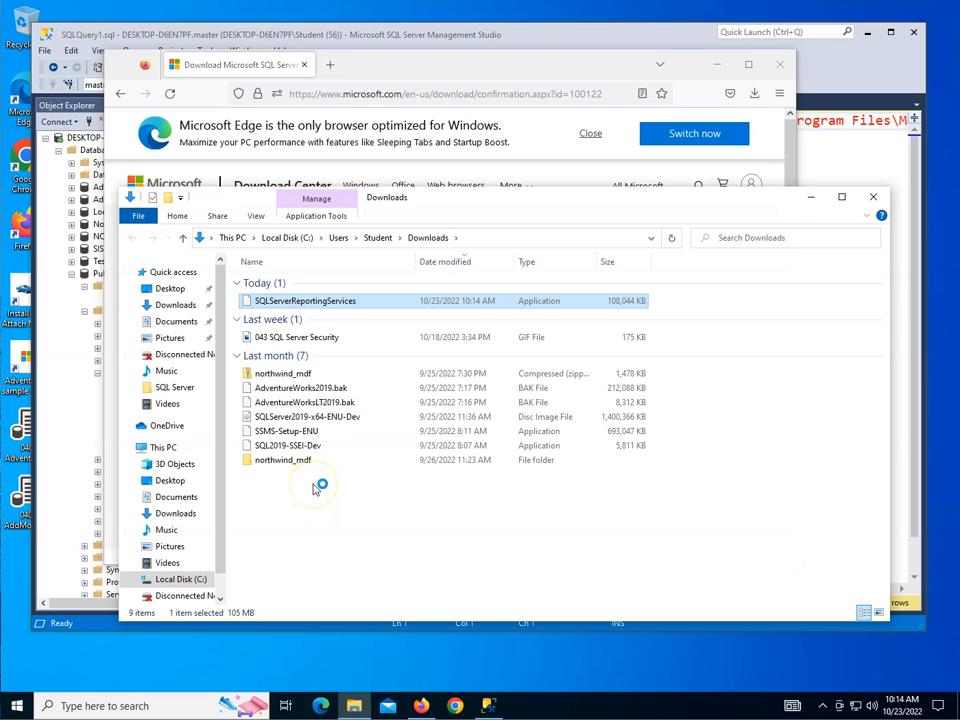
{"action": "double_click", "coordinate": [296, 303]}
{"action": "double_click", "coordinate": [298, 306]}
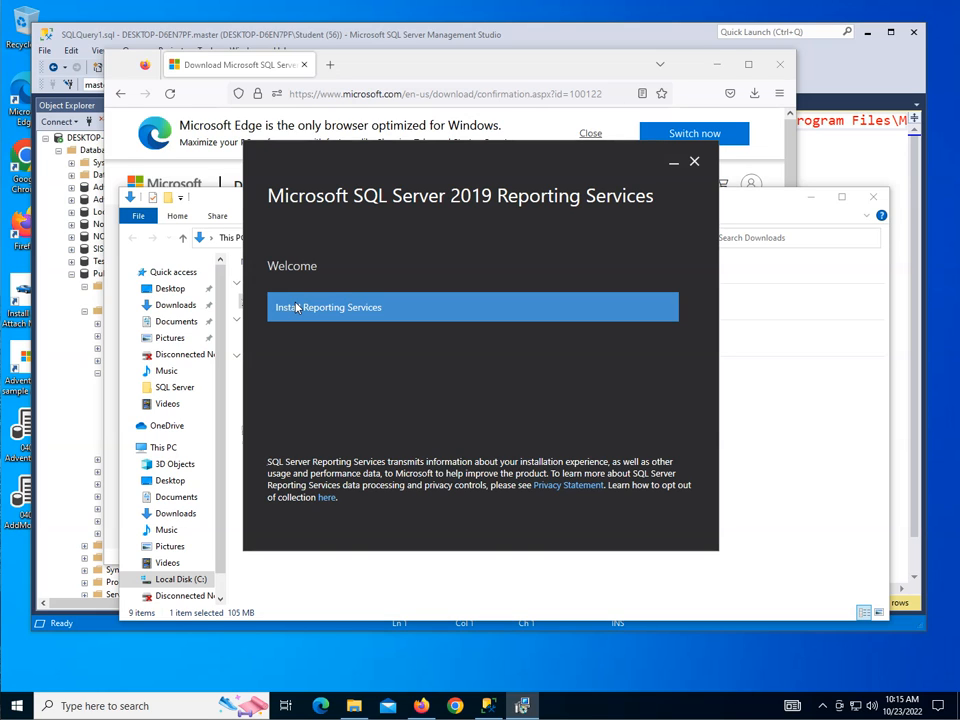
{"action": "left_click", "coordinate": [359, 314]}
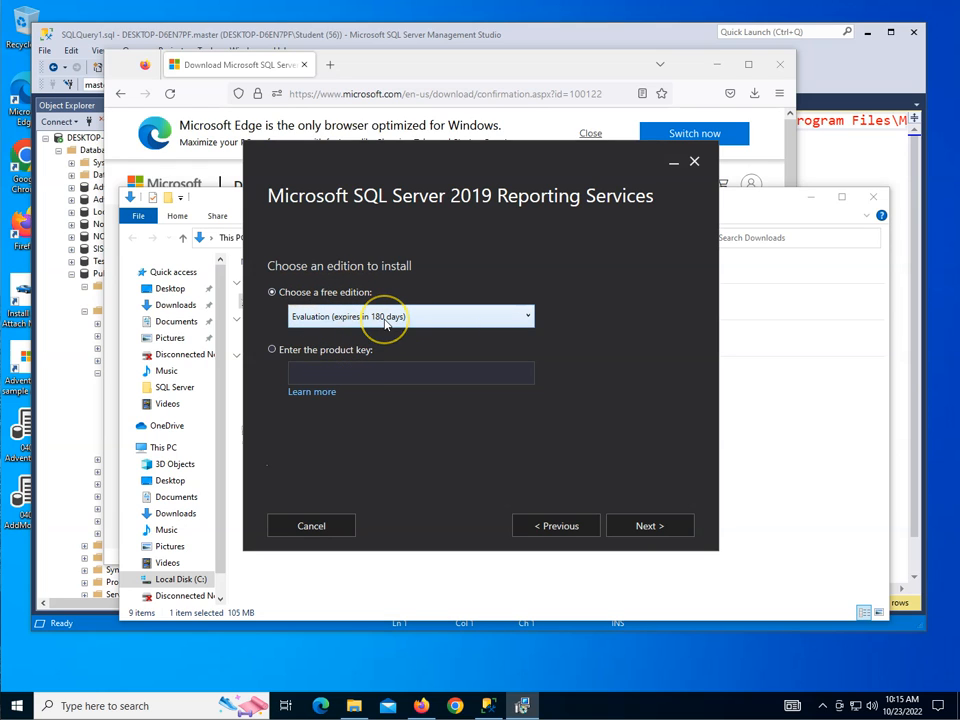
Step: Choose the free Developer edition for the installation and continue to the license terms
{"action": "left_click", "coordinate": [385, 317]}
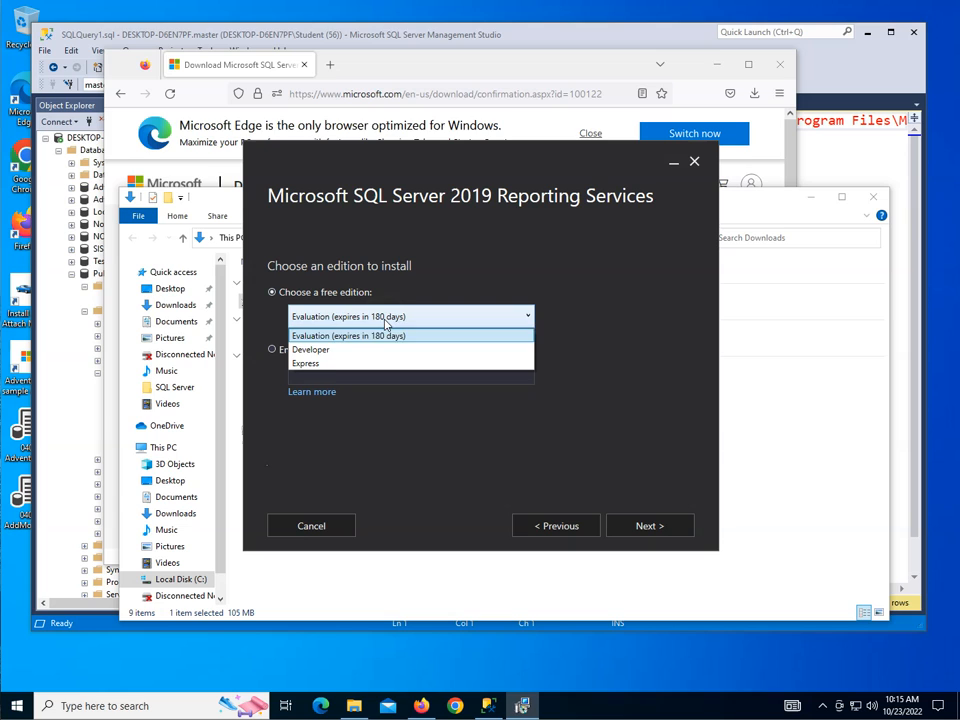
{"action": "left_click", "coordinate": [325, 352]}
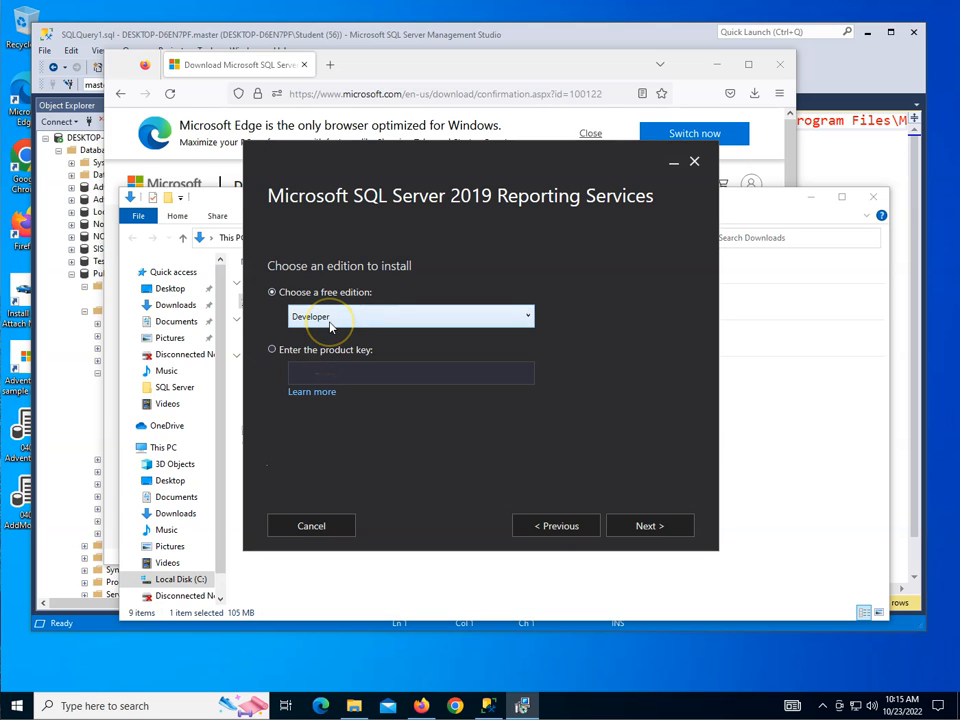
{"action": "left_click", "coordinate": [330, 318]}
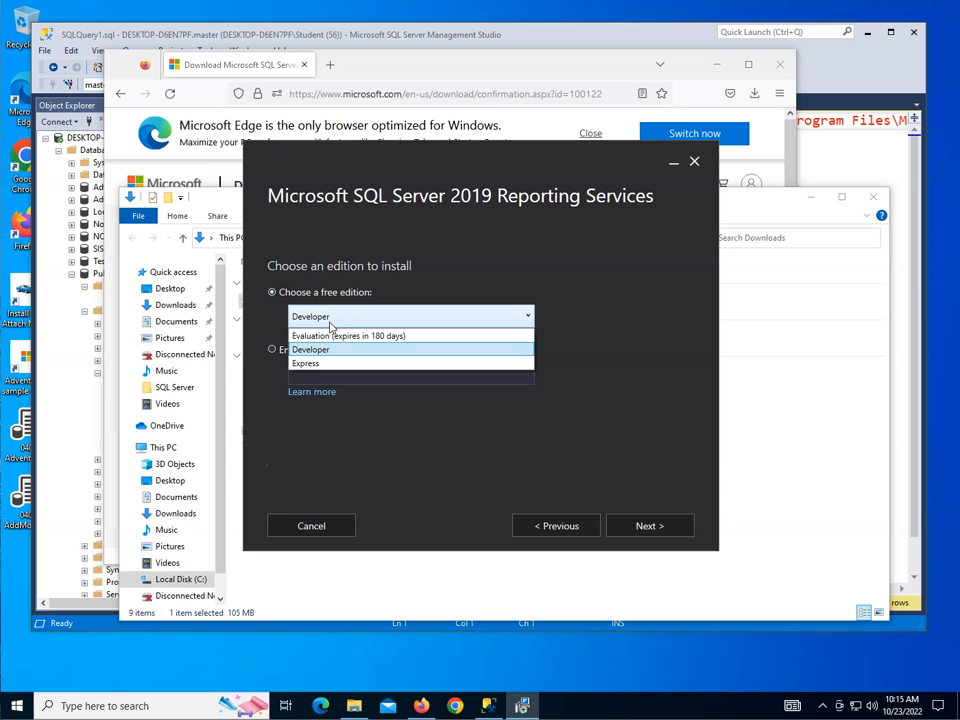
{"action": "left_click", "coordinate": [606, 294]}
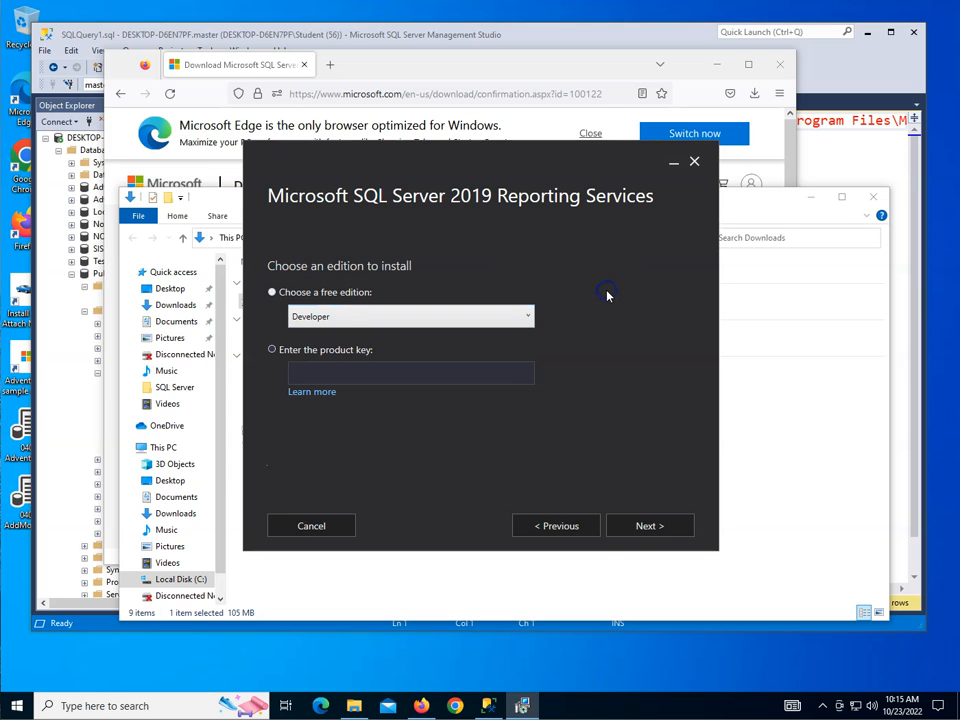
{"action": "left_click", "coordinate": [660, 533]}
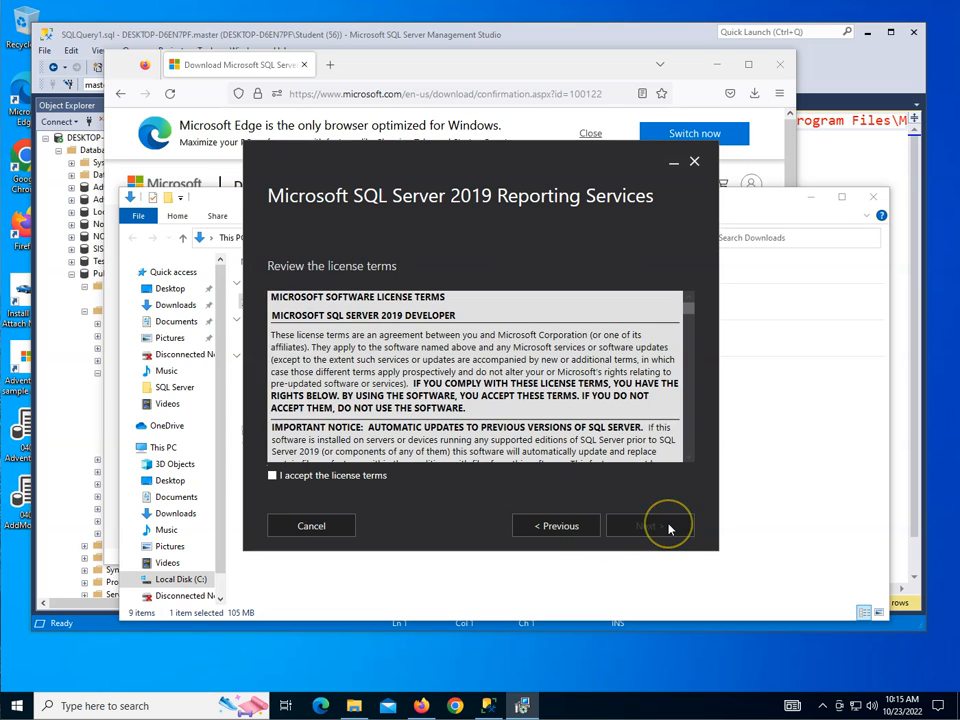
Step: Accept the license terms and install Reporting Services only, allowing the installer to make changes to the device
{"action": "left_click", "coordinate": [334, 480]}
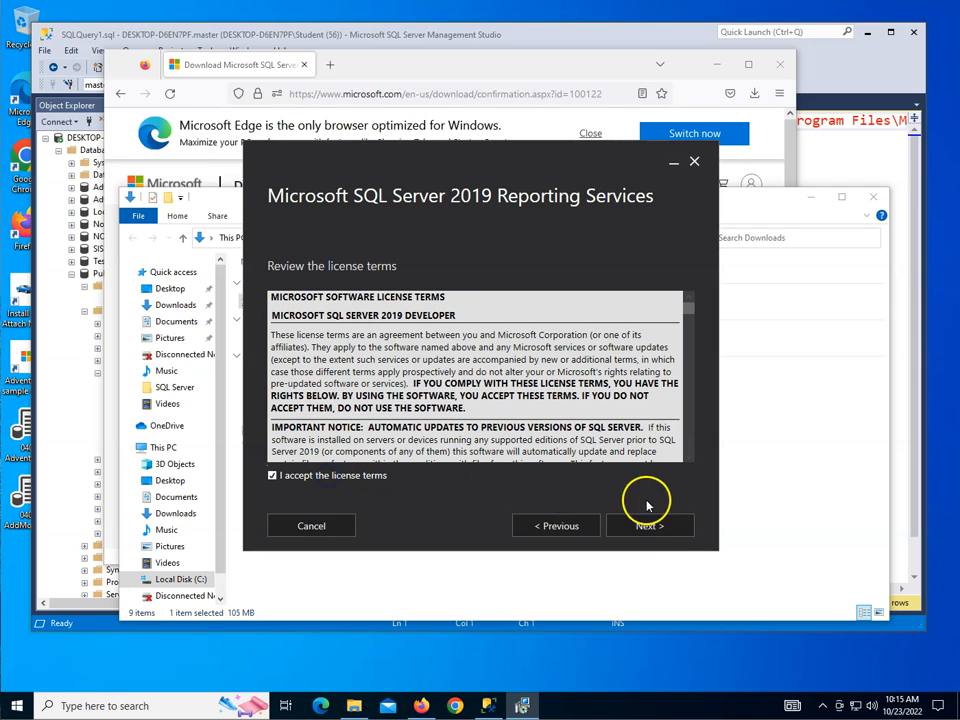
{"action": "left_click", "coordinate": [672, 525]}
{"action": "left_click", "coordinate": [655, 525]}
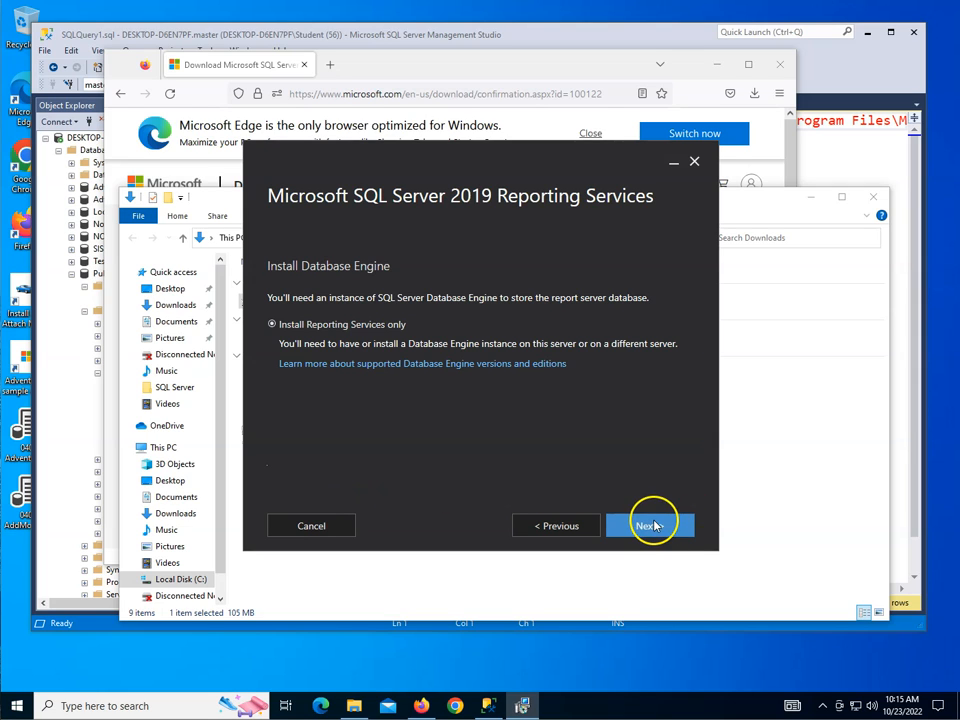
{"action": "left_click", "coordinate": [652, 525]}
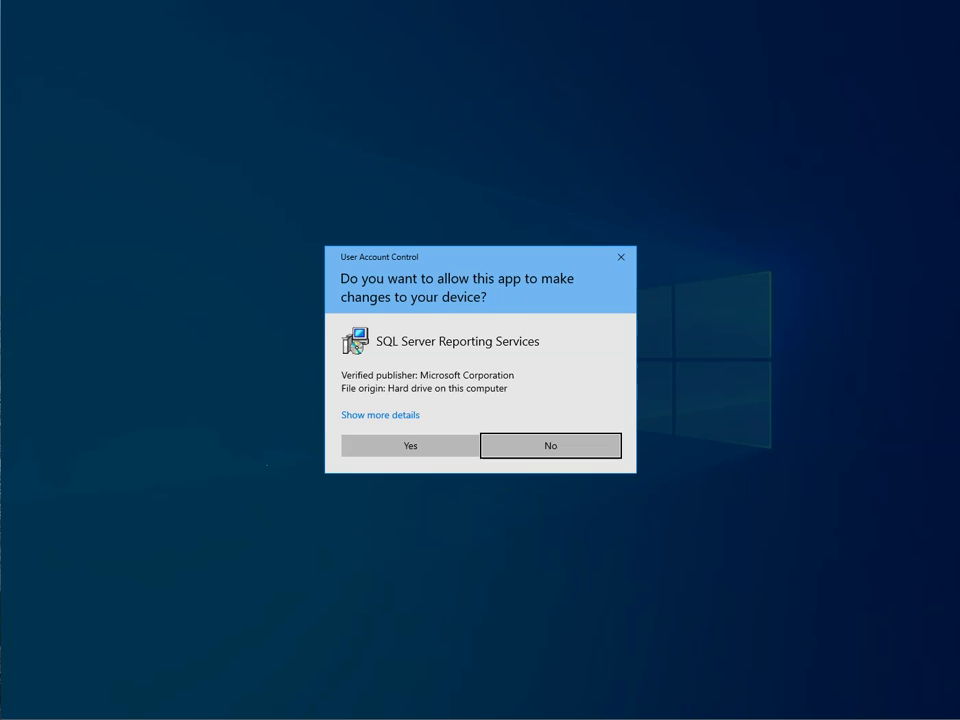
{"action": "left_click", "coordinate": [426, 446]}
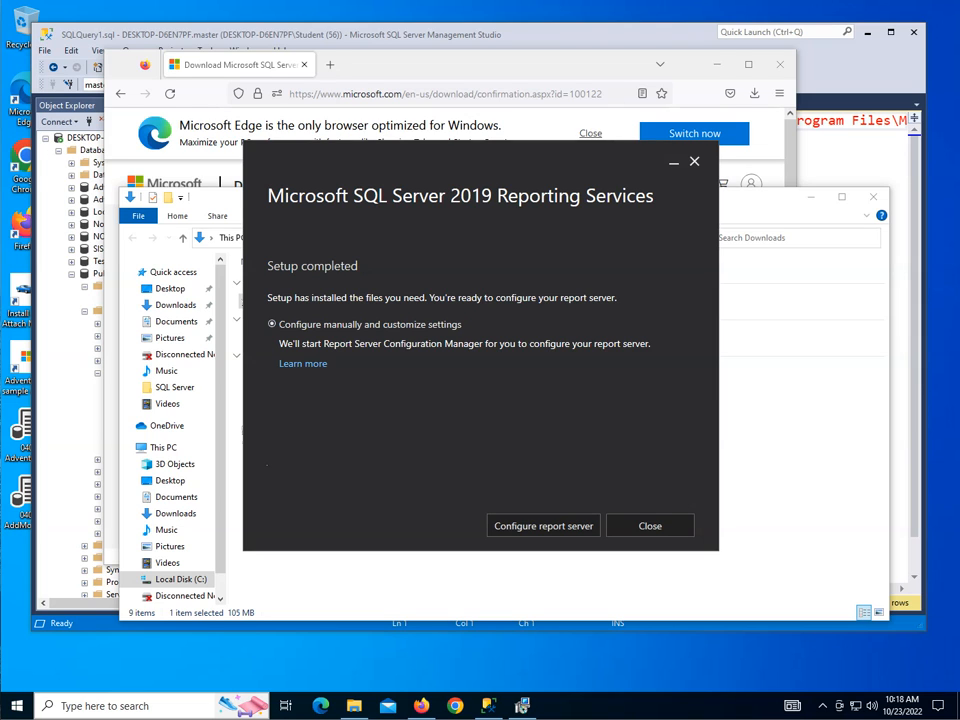
Step: Launch Report Server Configuration Manager from the finished setup and connect to the SSRS instance on DESKTOP-D6EN7PF
{"action": "left_click", "coordinate": [540, 528]}
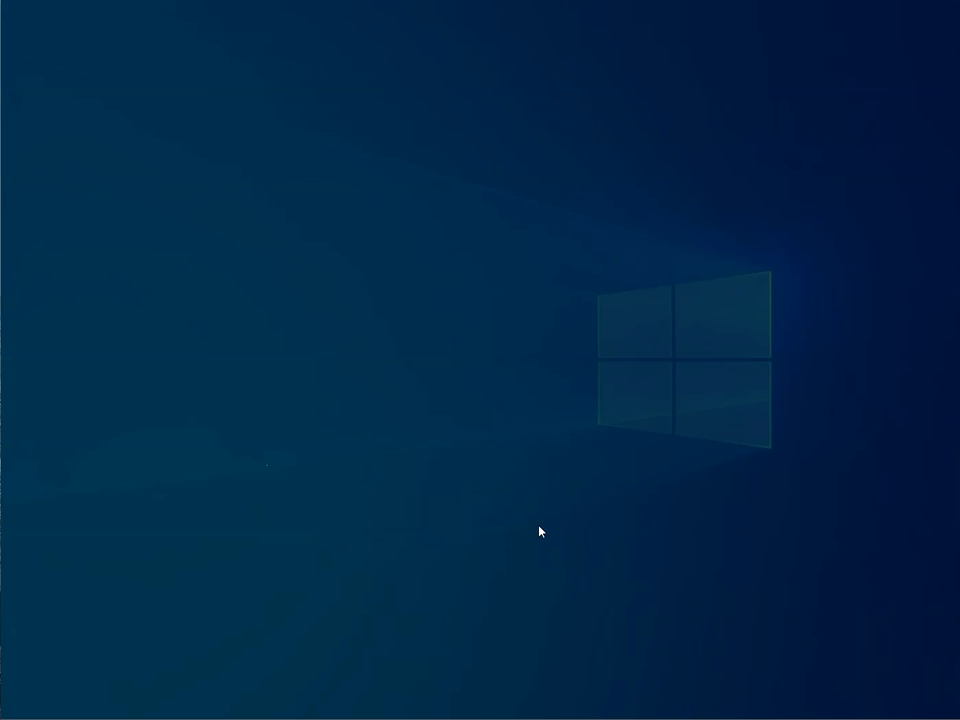
{"action": "left_click", "coordinate": [417, 454]}
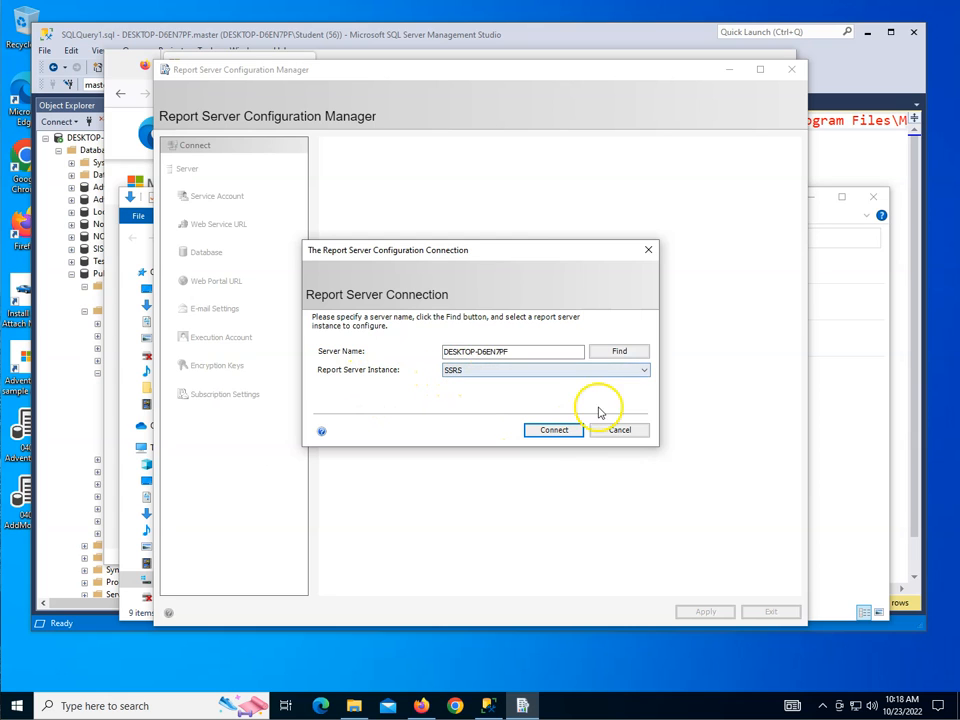
{"action": "left_click", "coordinate": [566, 432]}
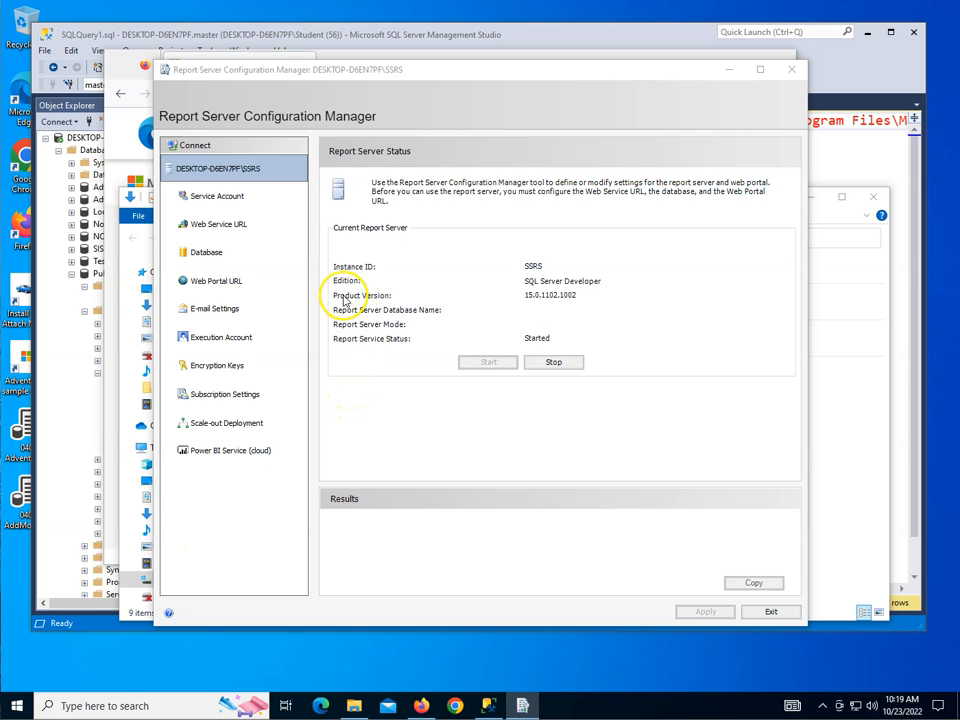
Step: Review the service account settings and apply the default Web Service URL with virtual directory ReportServer, TCP port 80 and no HTTPS certificate
{"action": "left_click", "coordinate": [228, 197]}
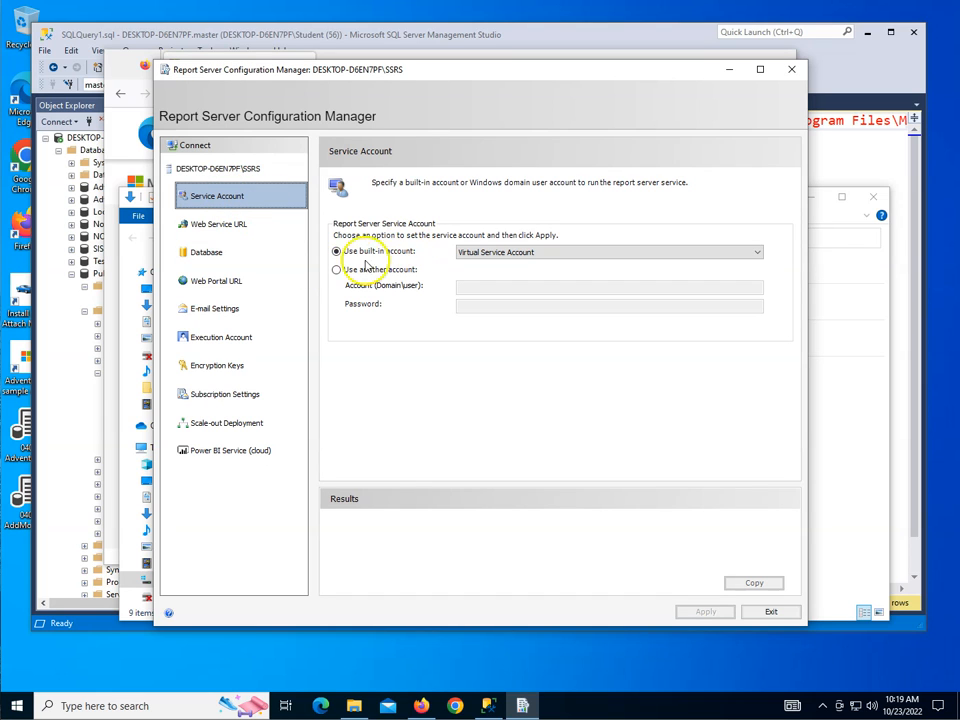
{"action": "left_click", "coordinate": [229, 234]}
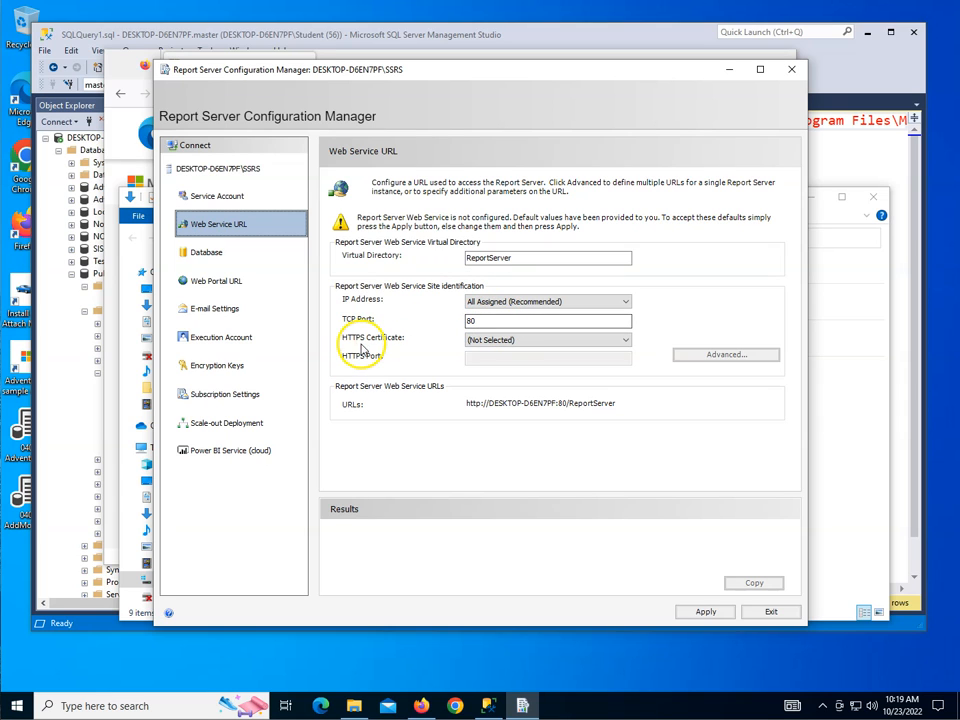
{"action": "left_click", "coordinate": [498, 343]}
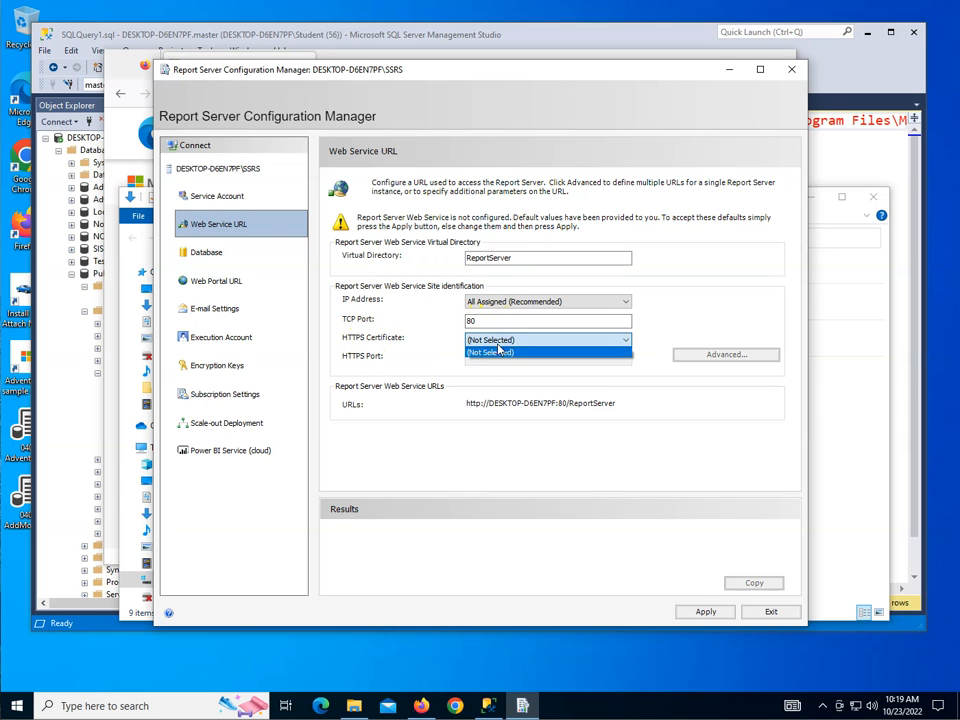
{"action": "left_click", "coordinate": [498, 351]}
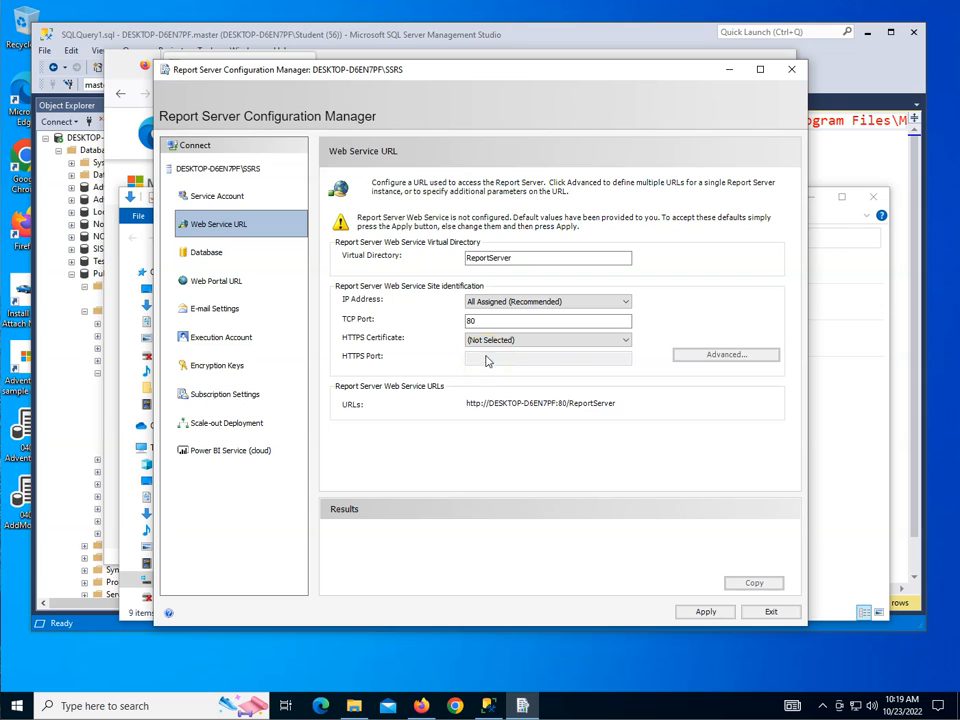
{"action": "left_click", "coordinate": [703, 612]}
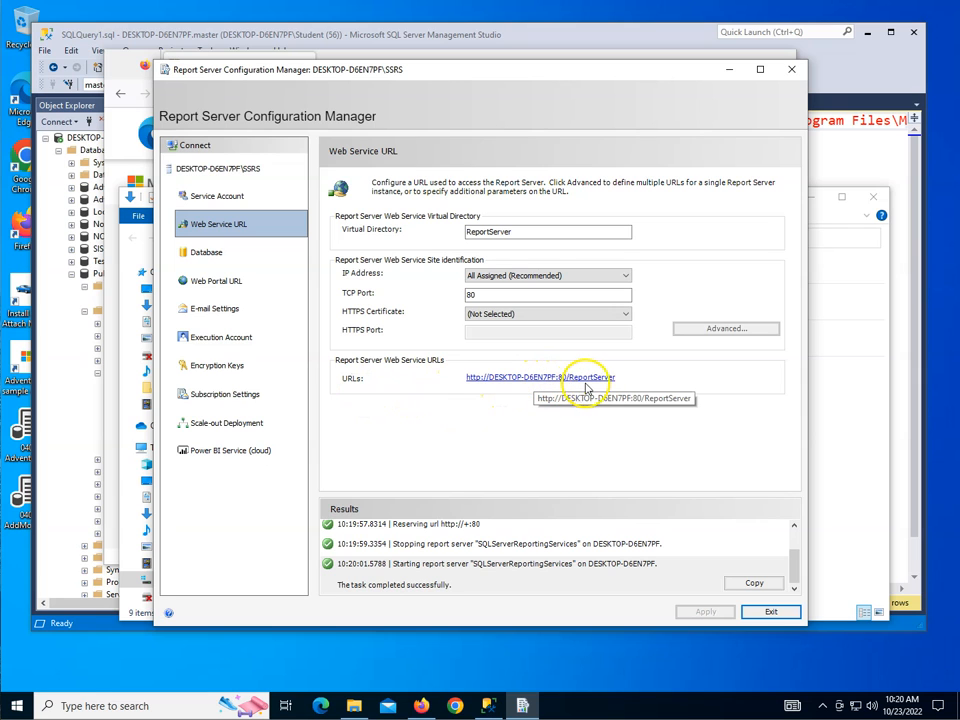
Step: Start creating a new report server database on server DESKTOP-D6EN7PF with Current User - Integrated Security and test the connection
{"action": "left_click", "coordinate": [223, 259]}
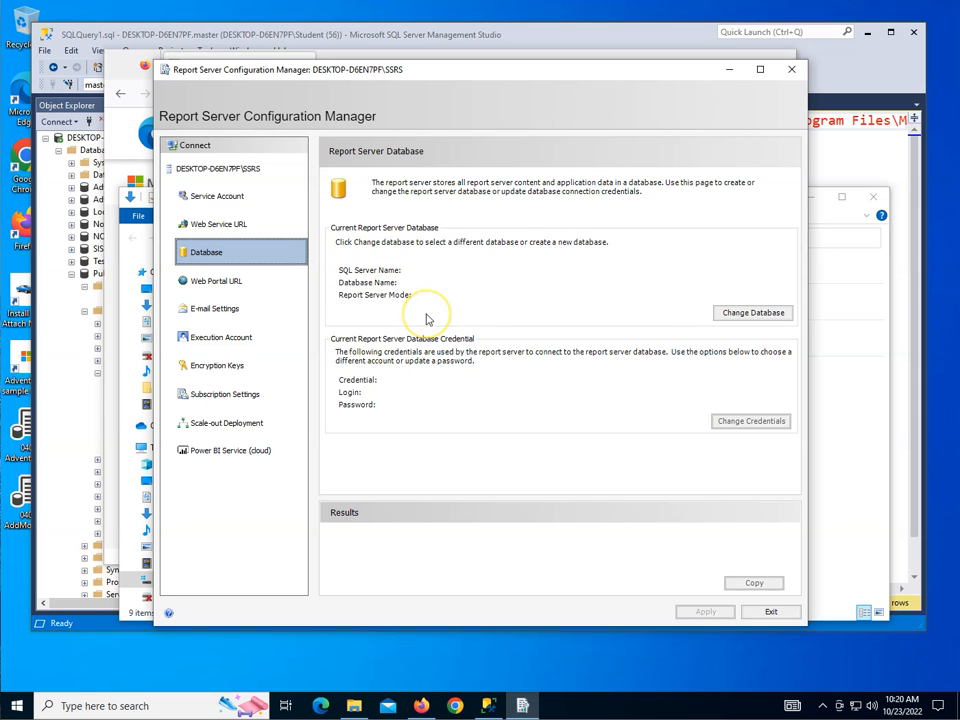
{"action": "left_click", "coordinate": [746, 316]}
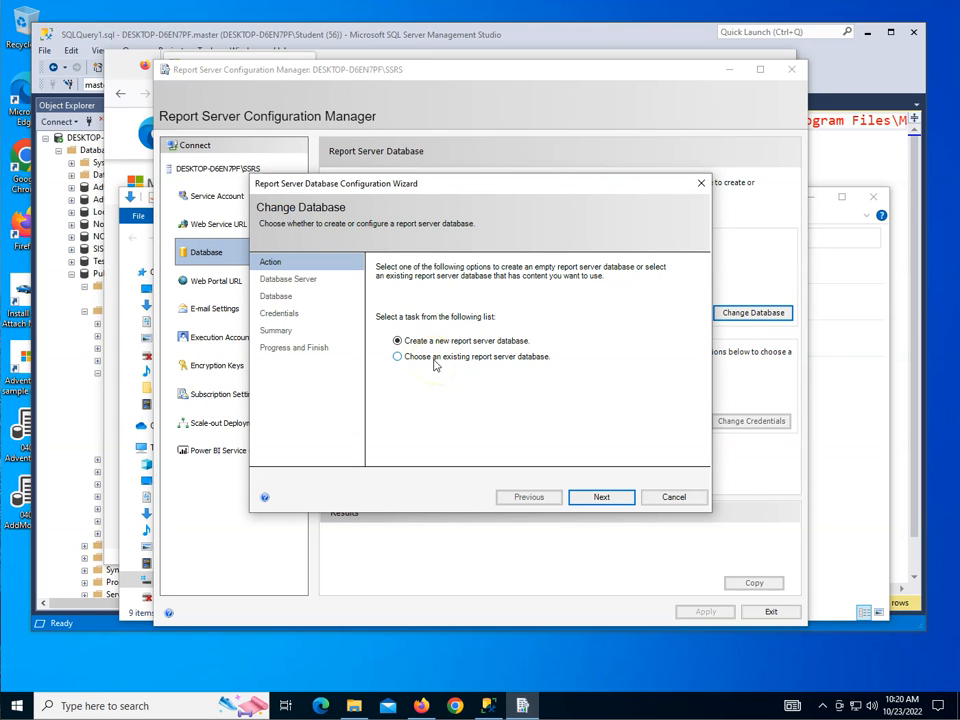
{"action": "left_click", "coordinate": [621, 500]}
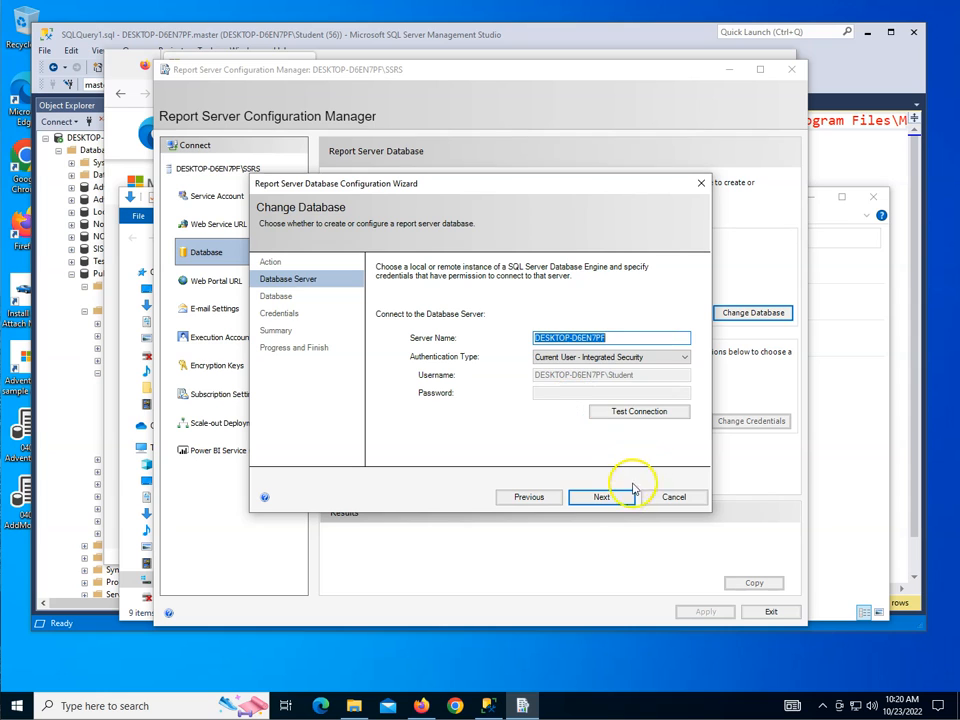
{"action": "left_click", "coordinate": [635, 416]}
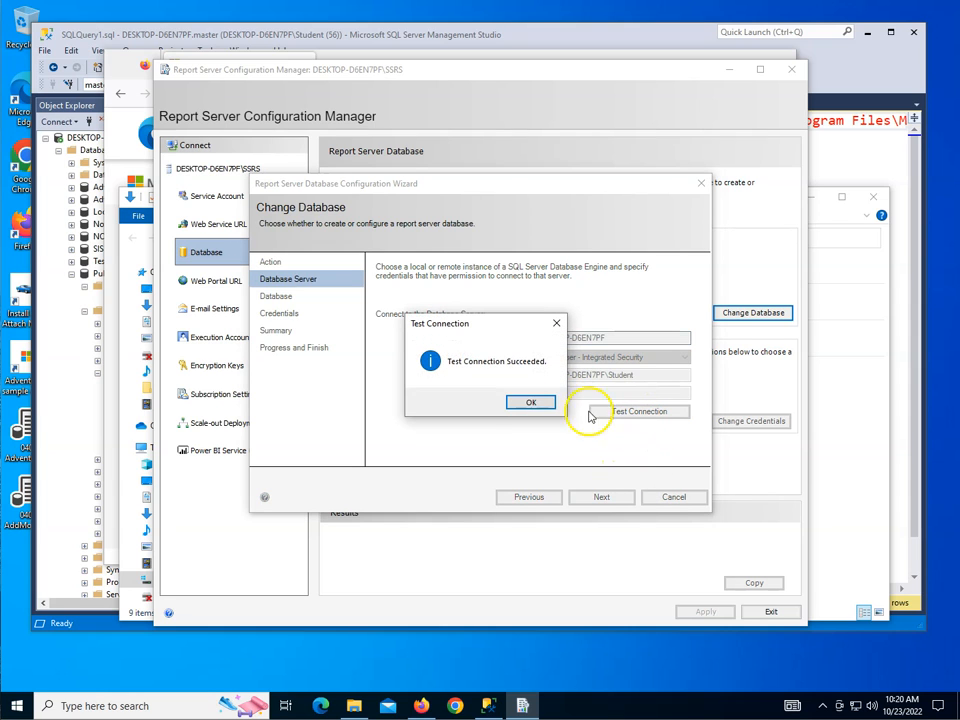
{"action": "left_click", "coordinate": [522, 402]}
{"action": "left_click", "coordinate": [605, 499]}
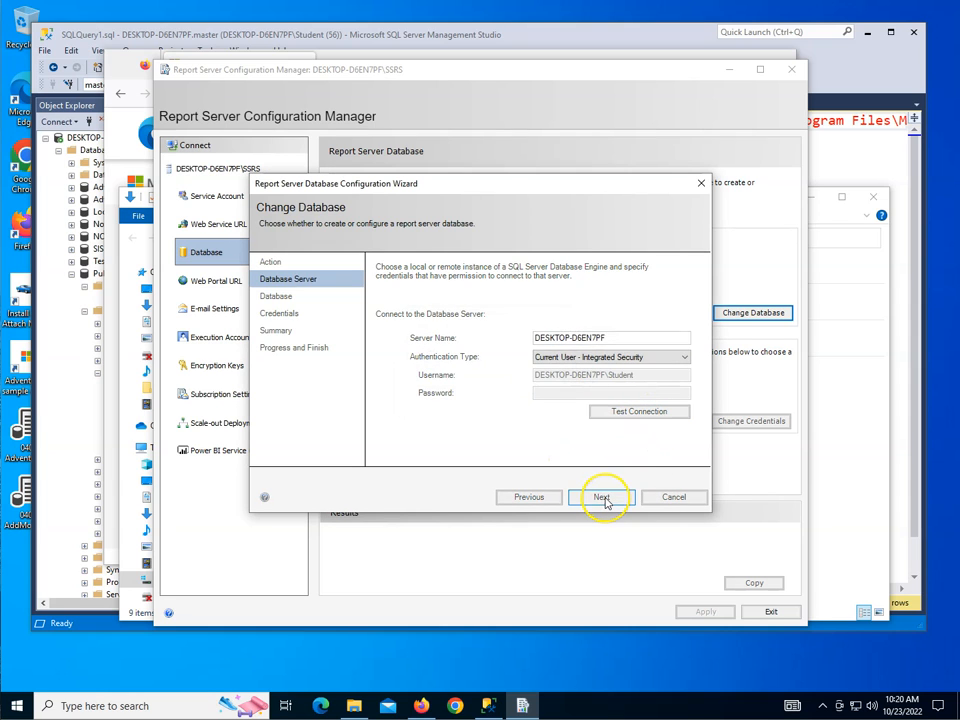
Step: Keep the default database name ReportServer and Service Credentials authentication, and complete the report server database creation
{"action": "left_click", "coordinate": [602, 497]}
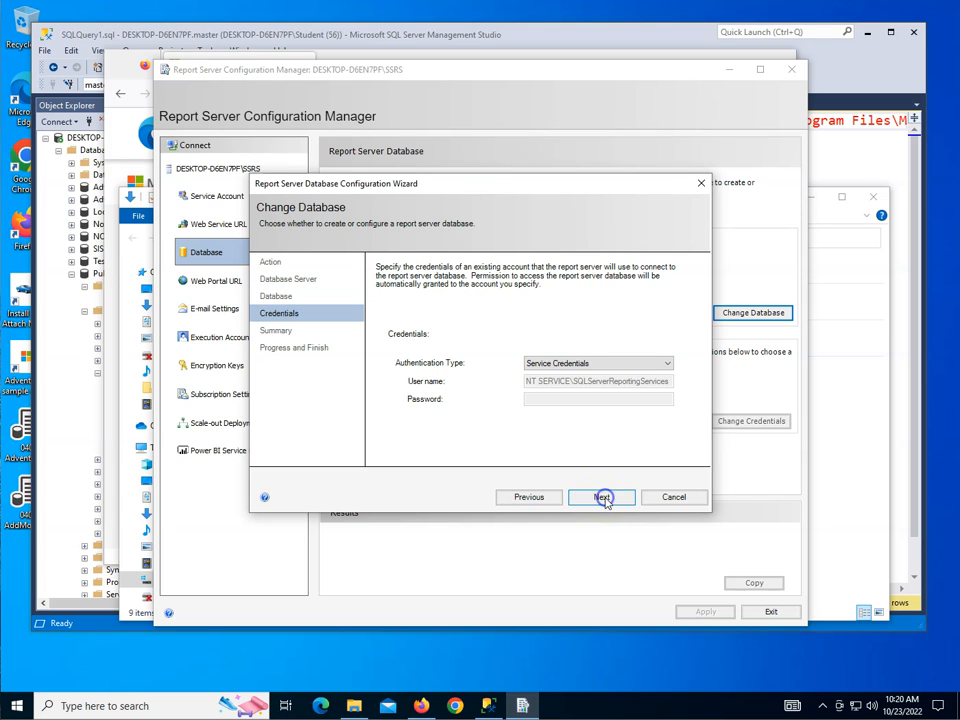
{"action": "left_click", "coordinate": [599, 500]}
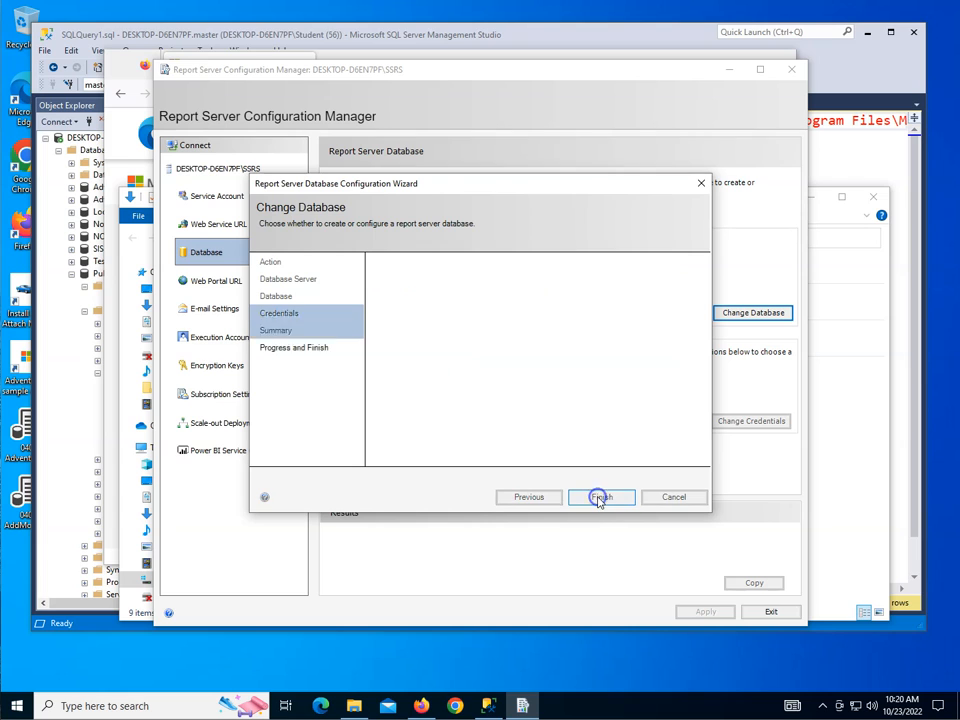
{"action": "left_click", "coordinate": [600, 500]}
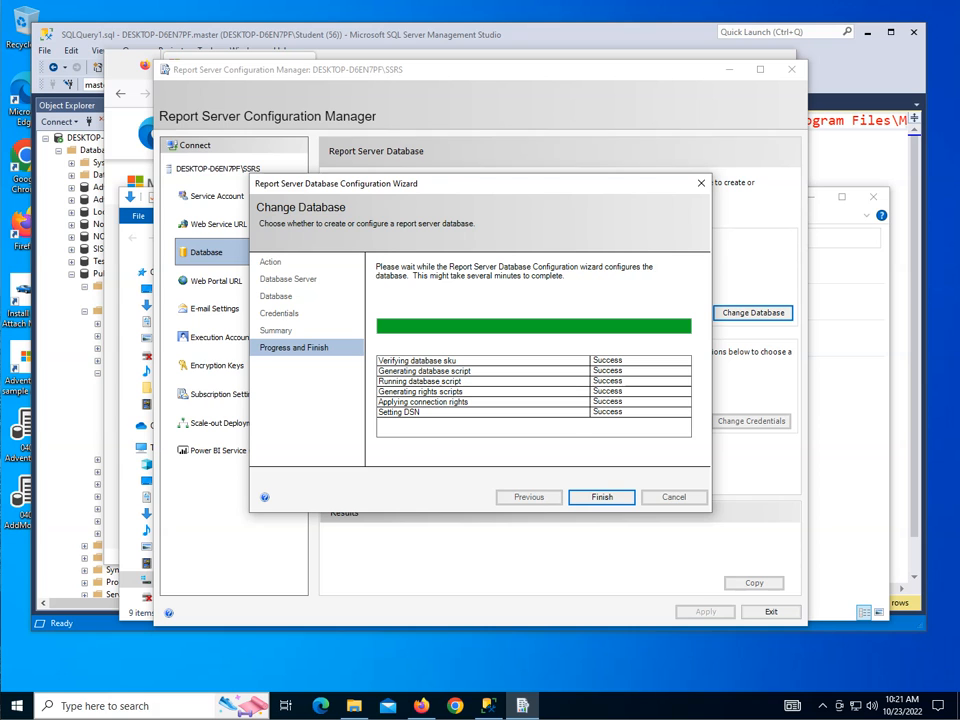
{"action": "left_click", "coordinate": [603, 497]}
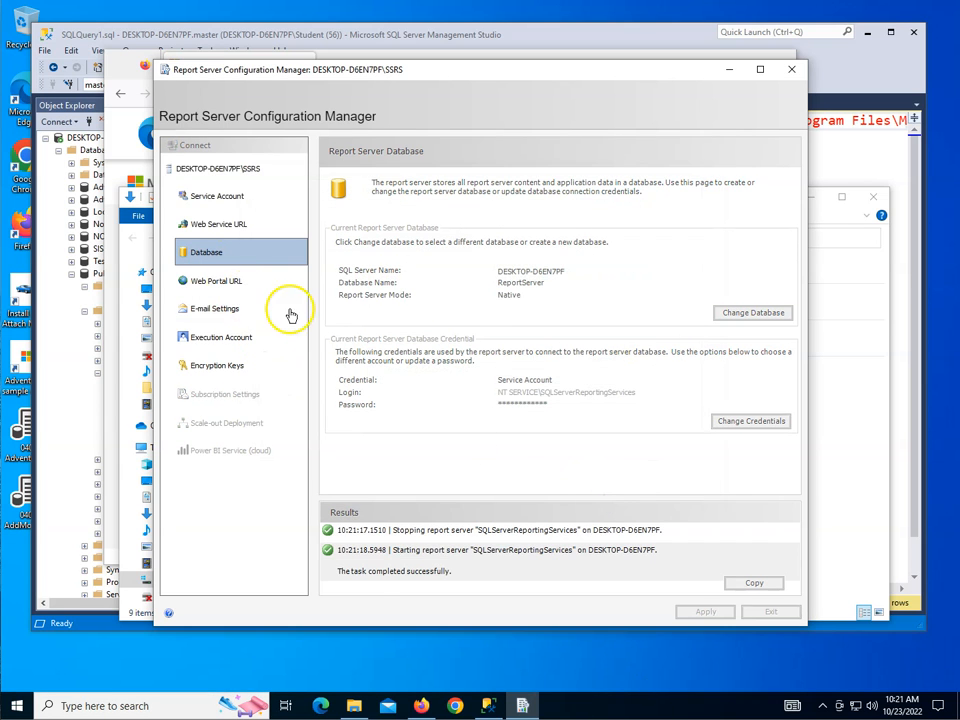
Step: Switch to SQL Server Management Studio and refresh the Databases folder to check for the report server databases
{"action": "left_click", "coordinate": [488, 705]}
{"action": "left_click", "coordinate": [70, 276]}
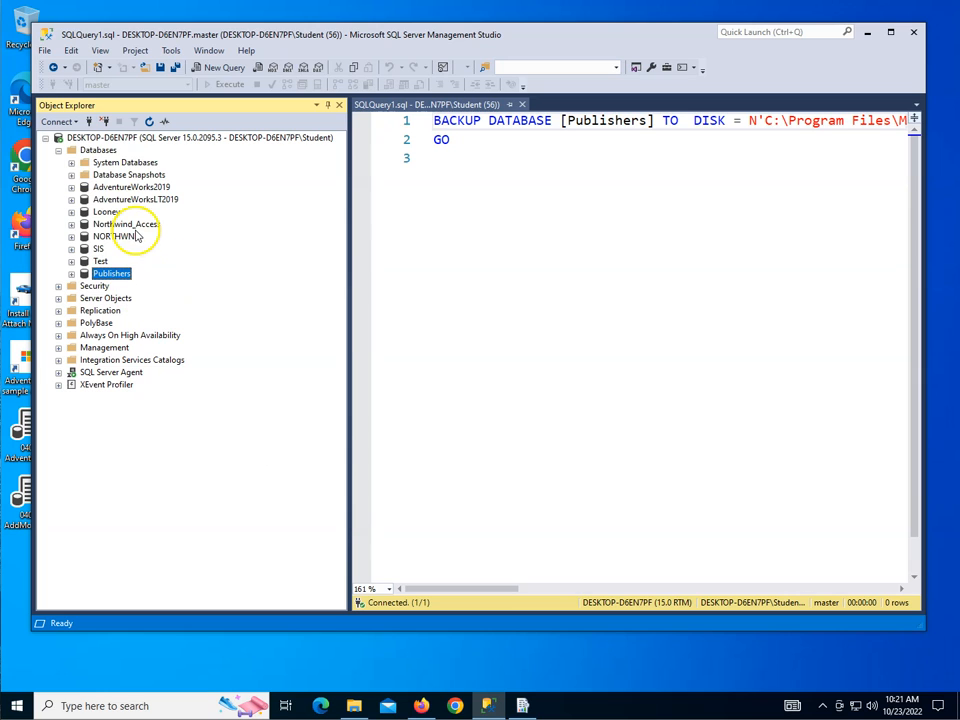
{"action": "left_click", "coordinate": [99, 150]}
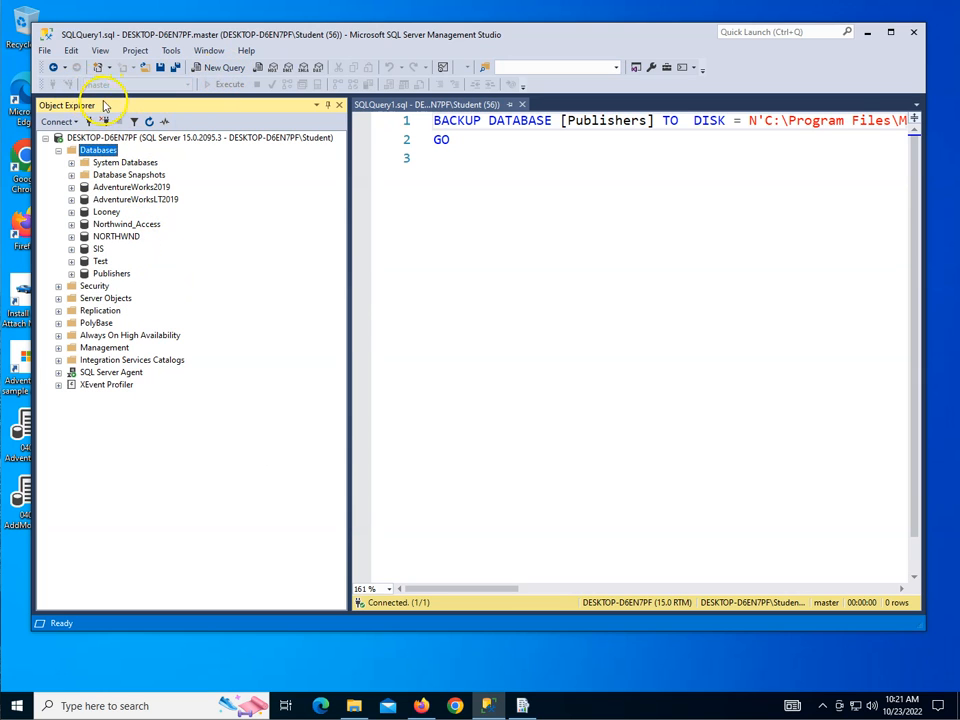
{"action": "left_click", "coordinate": [149, 121]}
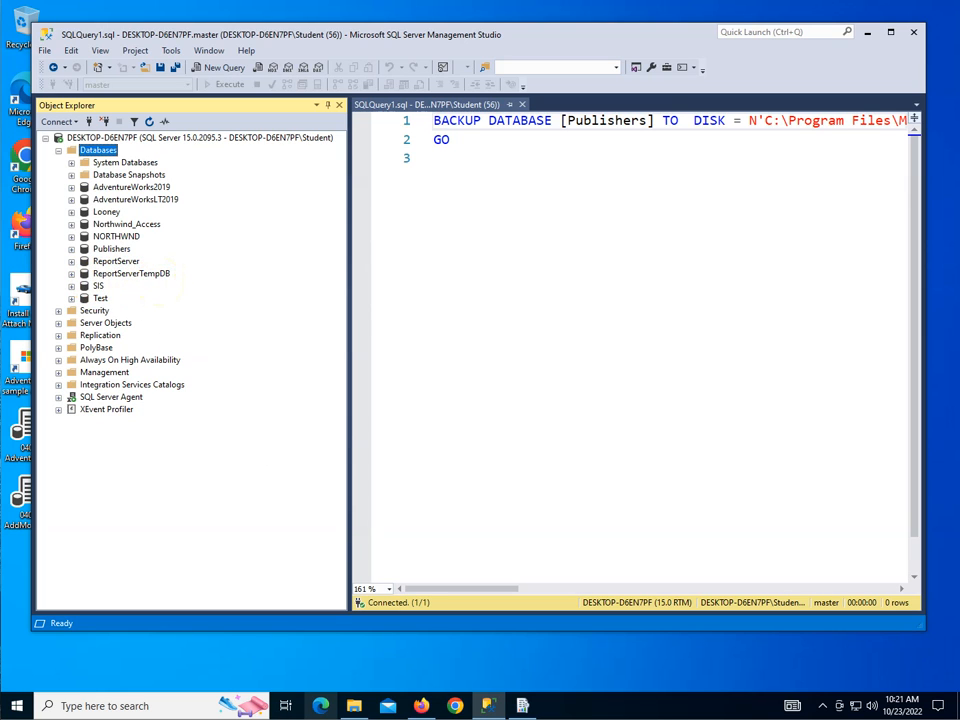
Step: Return to Report Server Configuration Manager and apply the default Web Portal URL with virtual directory Reports
{"action": "left_click", "coordinate": [521, 706]}
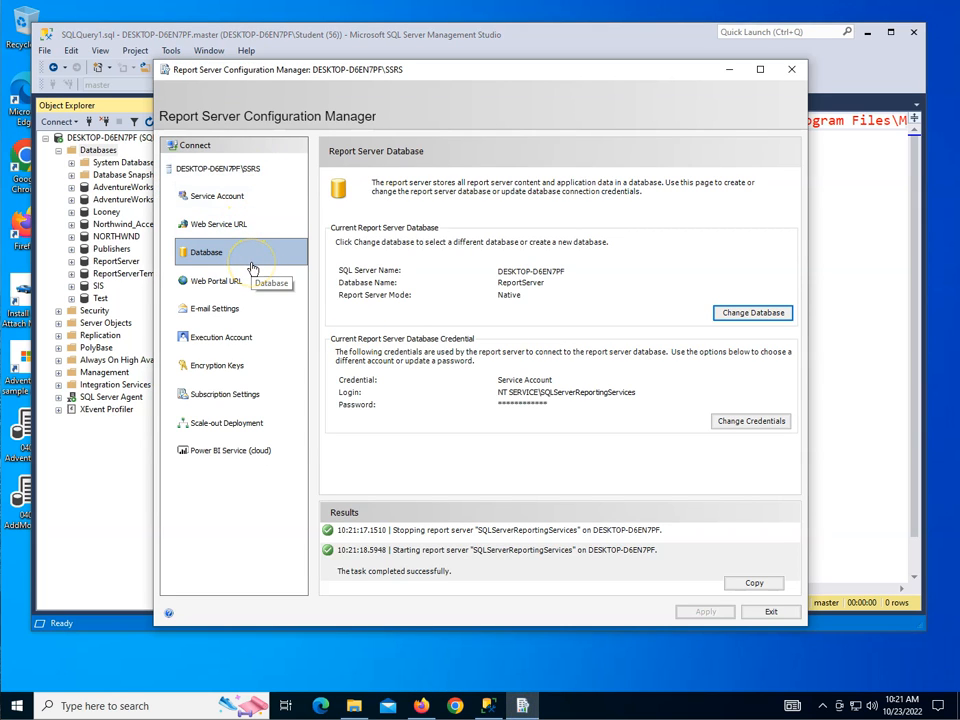
{"action": "left_click", "coordinate": [223, 289]}
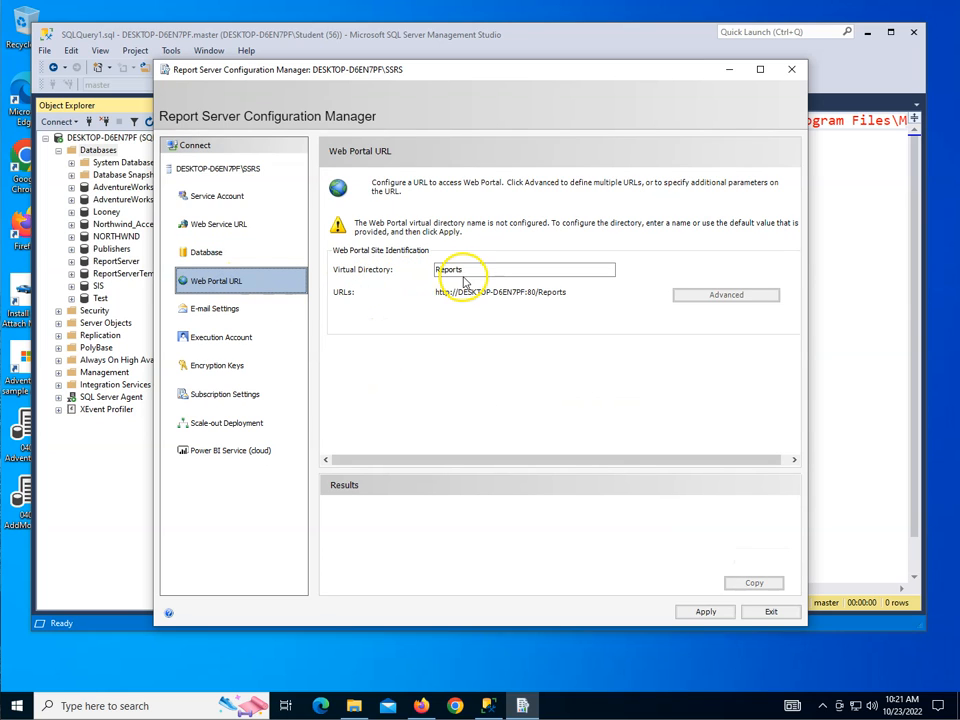
{"action": "left_click", "coordinate": [708, 617]}
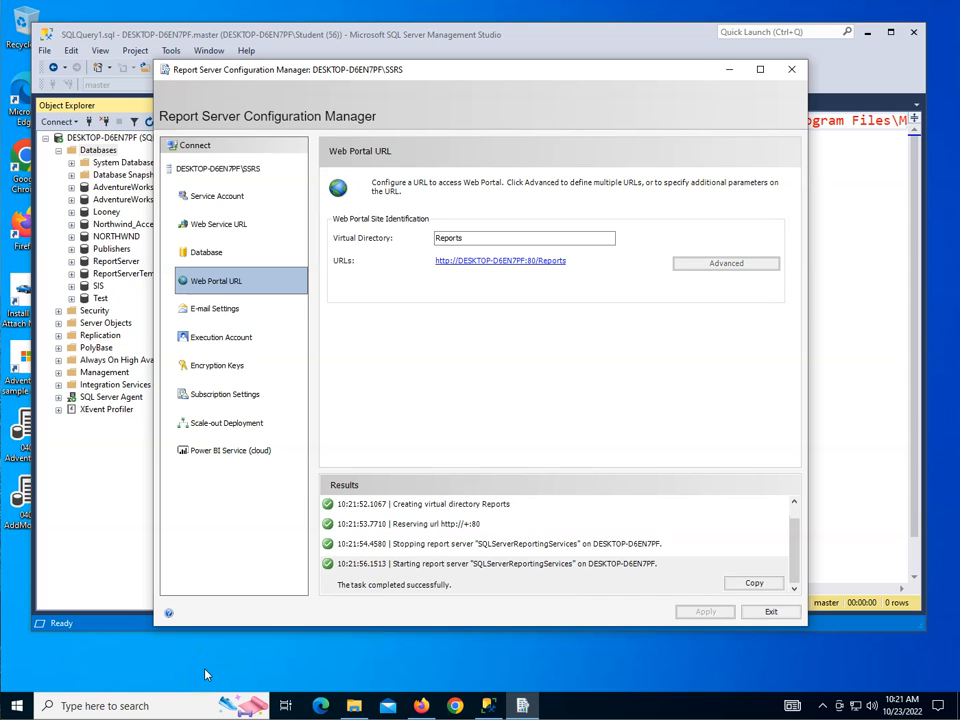
Step: Review the e-mail, execution account, encryption keys, subscription, scale-out deployment and Power BI service settings
{"action": "left_click", "coordinate": [203, 316]}
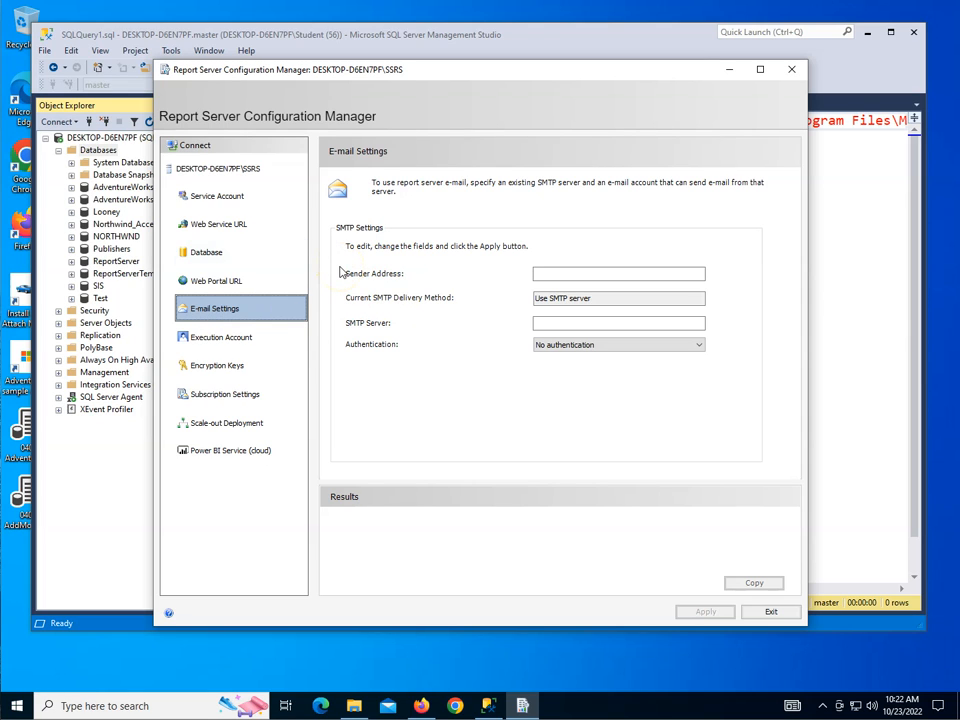
{"action": "left_click", "coordinate": [583, 326]}
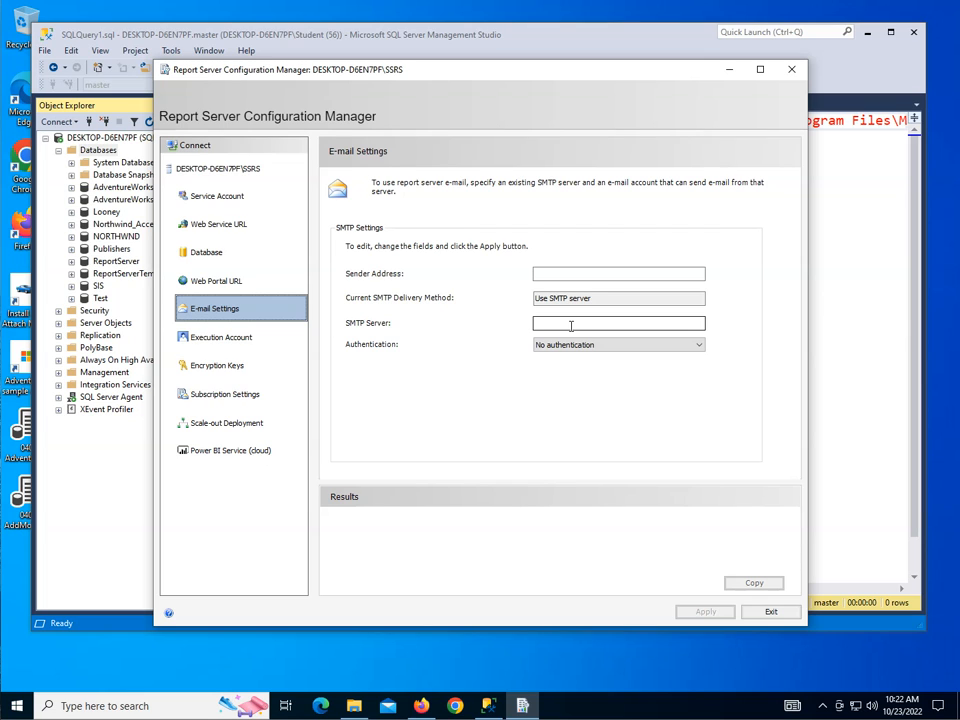
{"action": "left_click", "coordinate": [237, 339]}
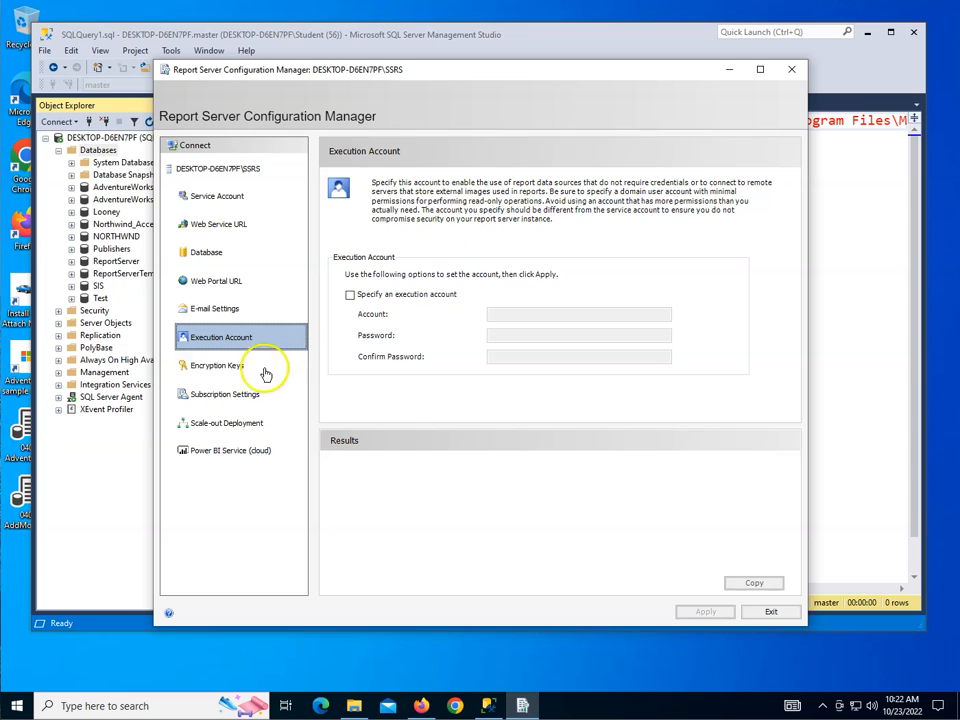
{"action": "left_click", "coordinate": [206, 366]}
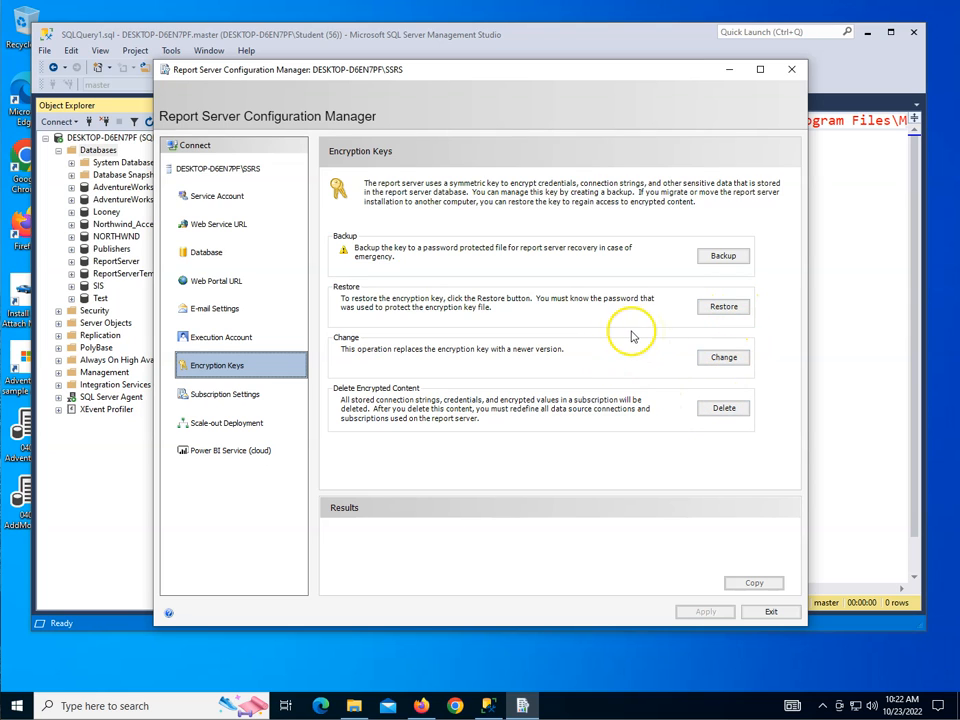
{"action": "left_click", "coordinate": [220, 398]}
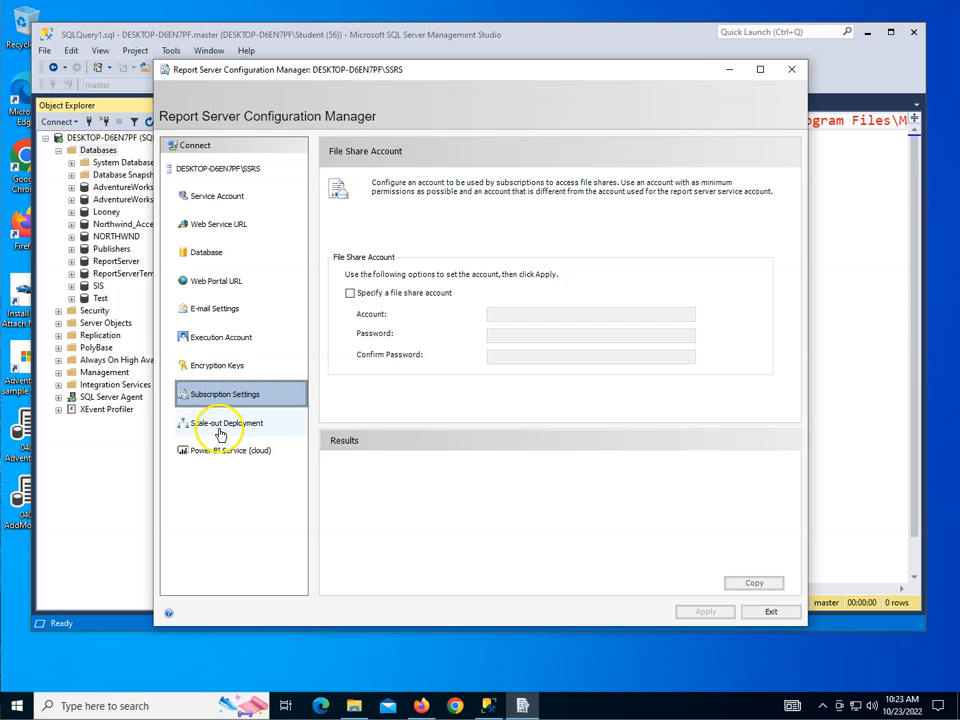
{"action": "left_click", "coordinate": [220, 431]}
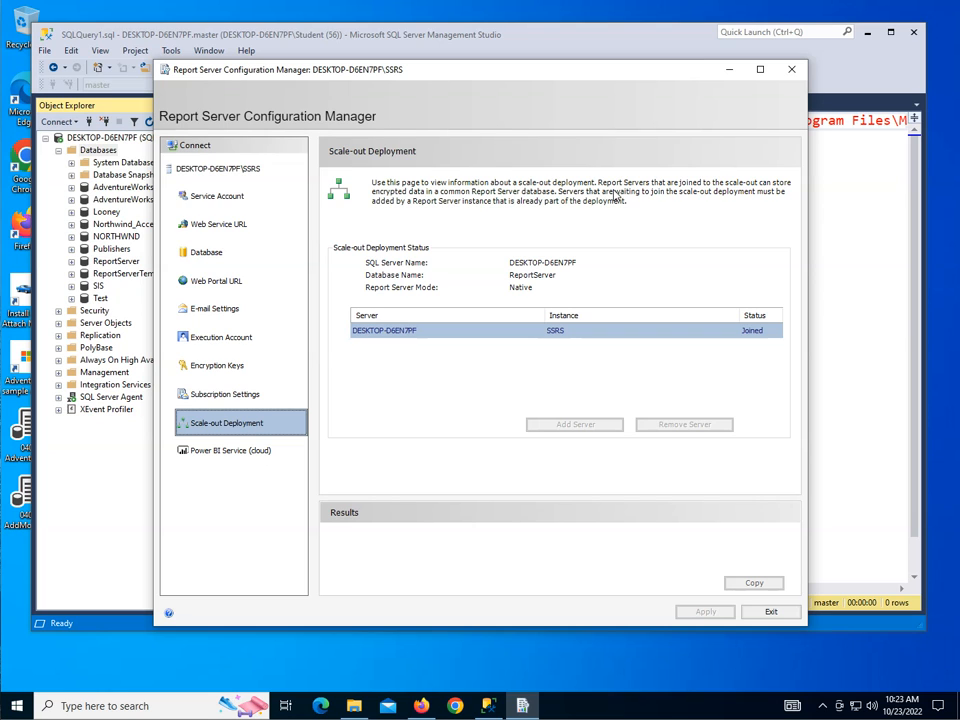
{"action": "left_click", "coordinate": [237, 453]}
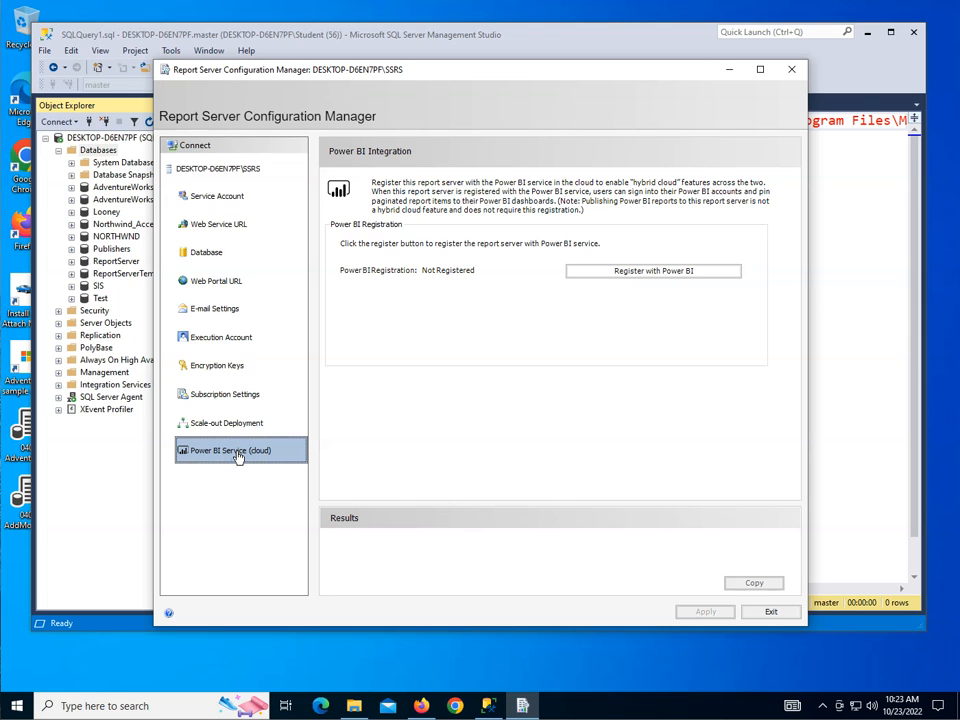
Step: Try to register the report server with Power BI, dismiss the account sign-in, and exit Report Server Configuration Manager
{"action": "left_click", "coordinate": [660, 272]}
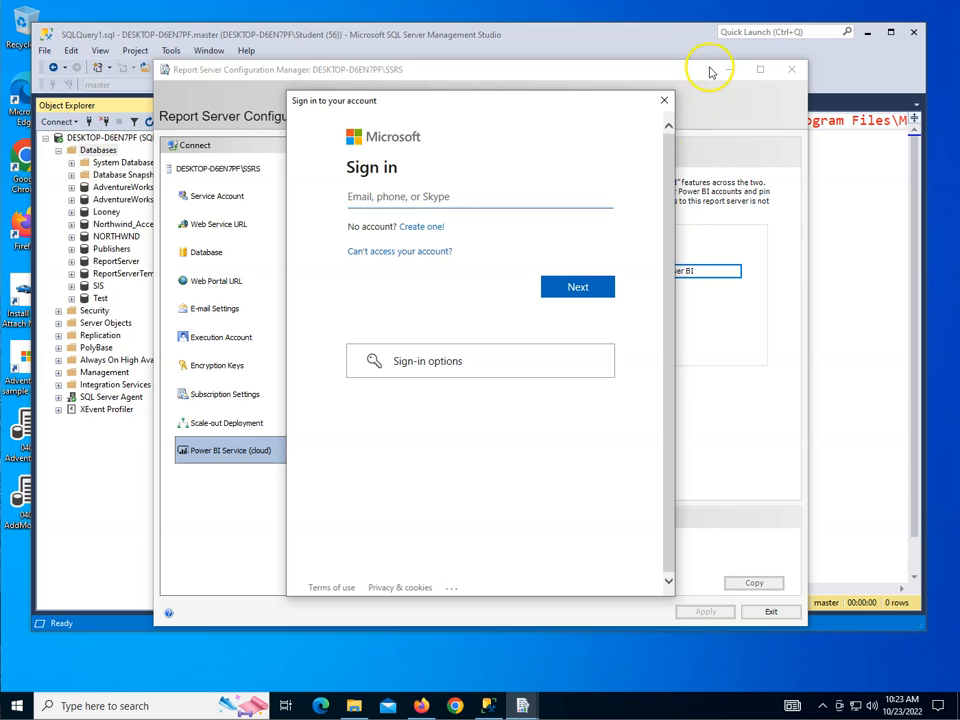
{"action": "left_click", "coordinate": [663, 99]}
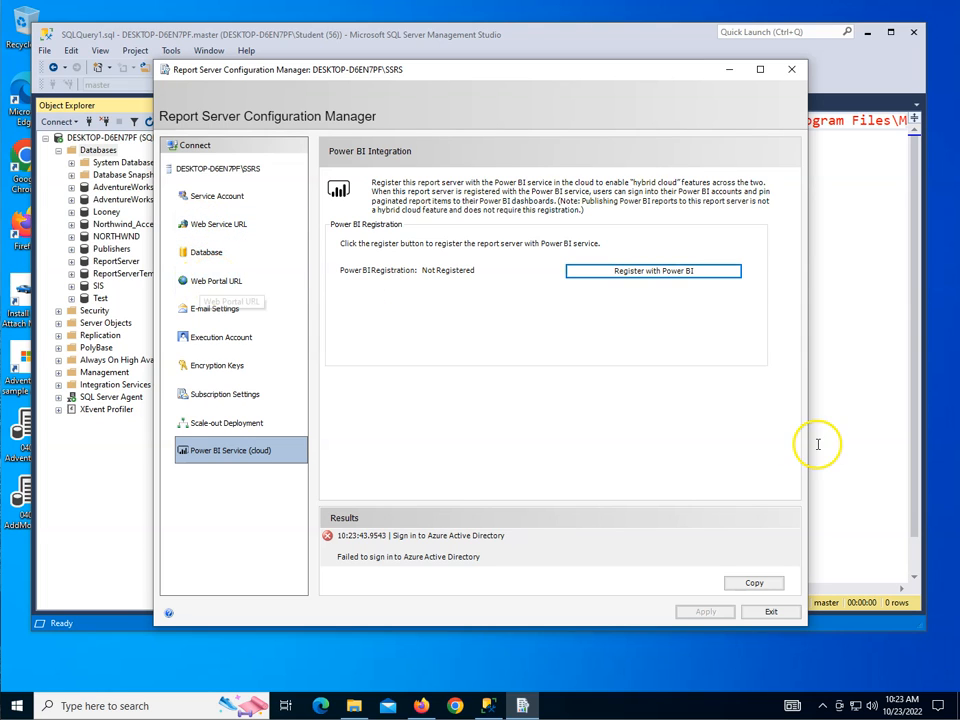
{"action": "left_click", "coordinate": [771, 611]}
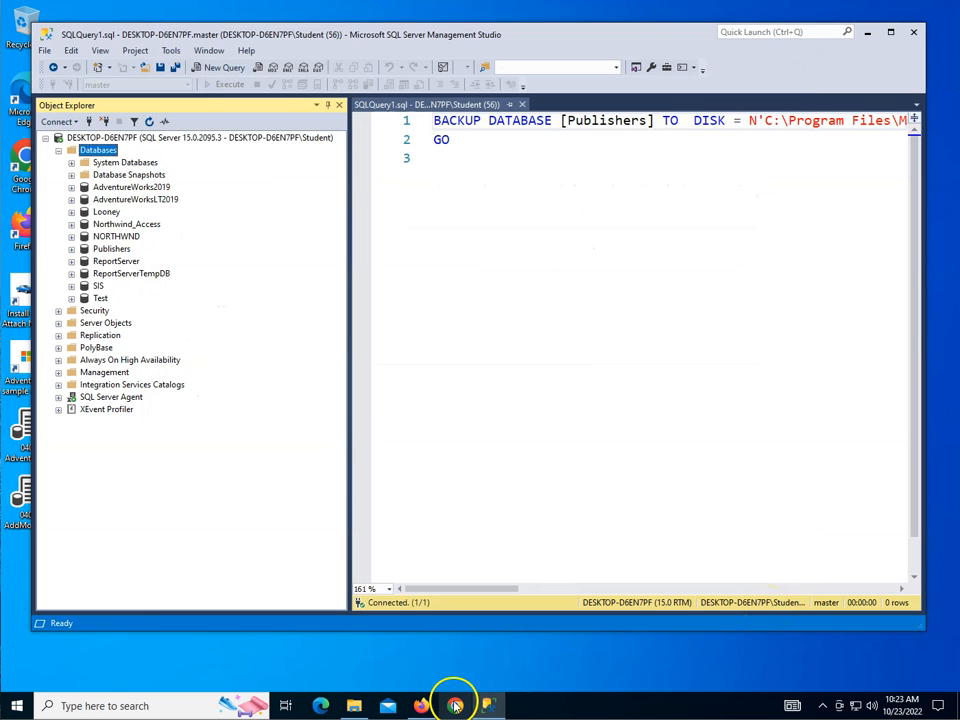
{"action": "left_click", "coordinate": [422, 706]}
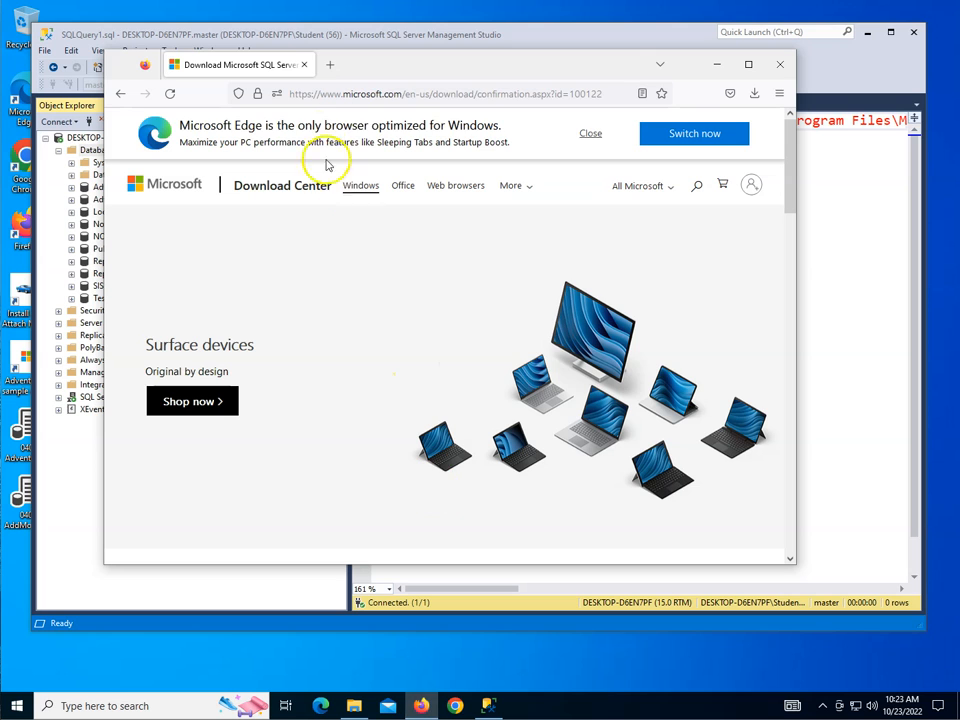
{"action": "left_click", "coordinate": [315, 94]}
{"action": "type", "text": "ht"}
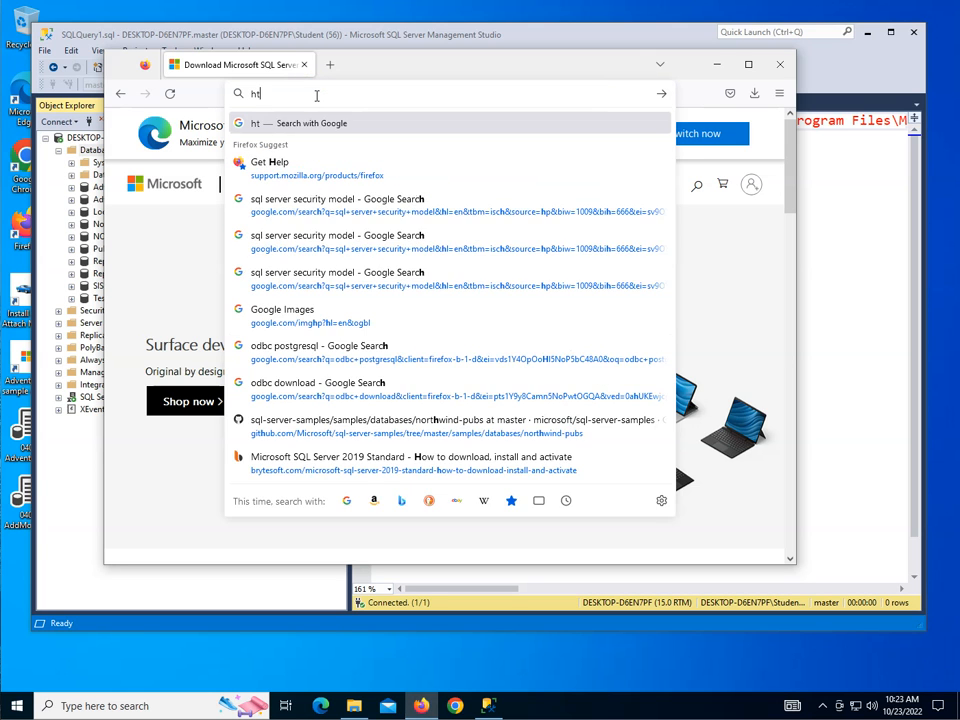
{"action": "type", "text": "tp://localhost"}
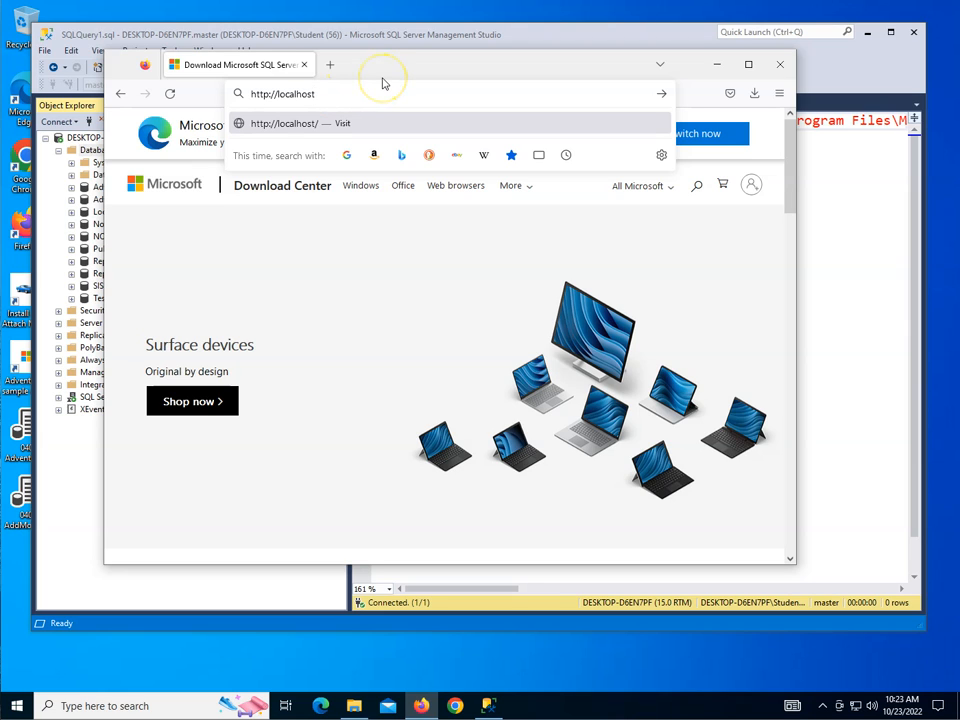
{"action": "type", "text": "/ReportServer"}
{"action": "key", "text": "Return"}
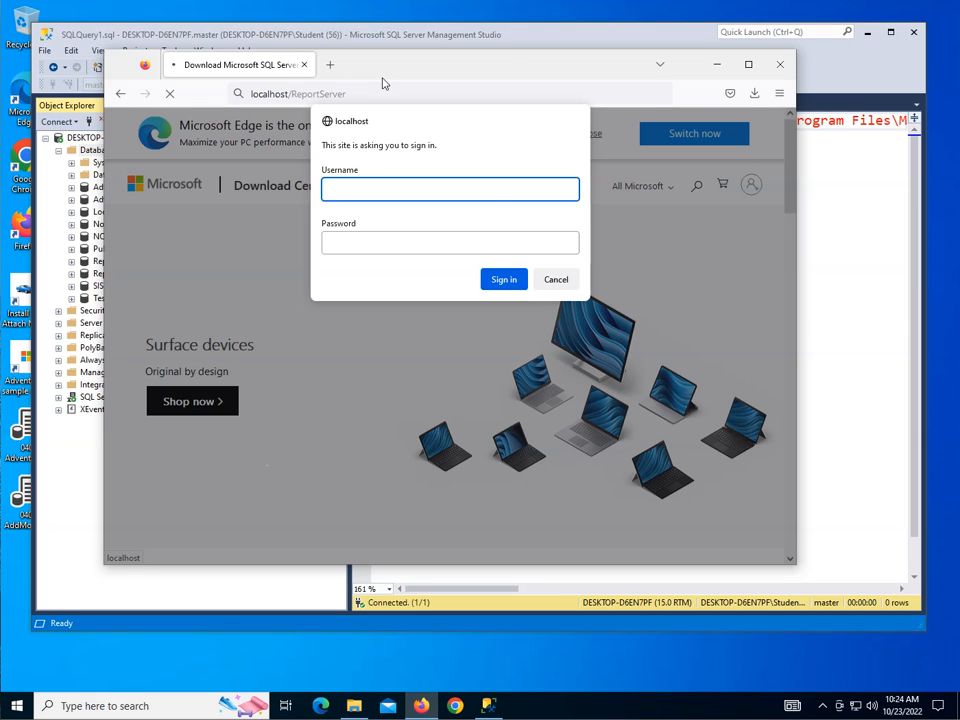
{"action": "left_click", "coordinate": [556, 280]}
{"action": "left_click", "coordinate": [782, 65]}
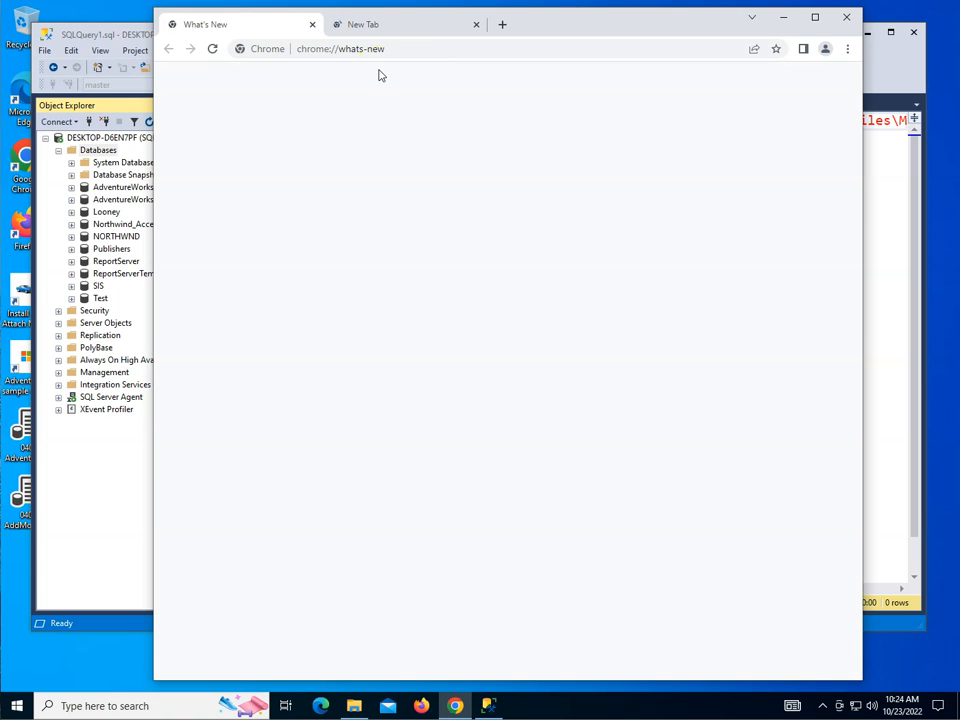
{"action": "left_click", "coordinate": [479, 25]}
{"action": "left_click", "coordinate": [403, 47]}
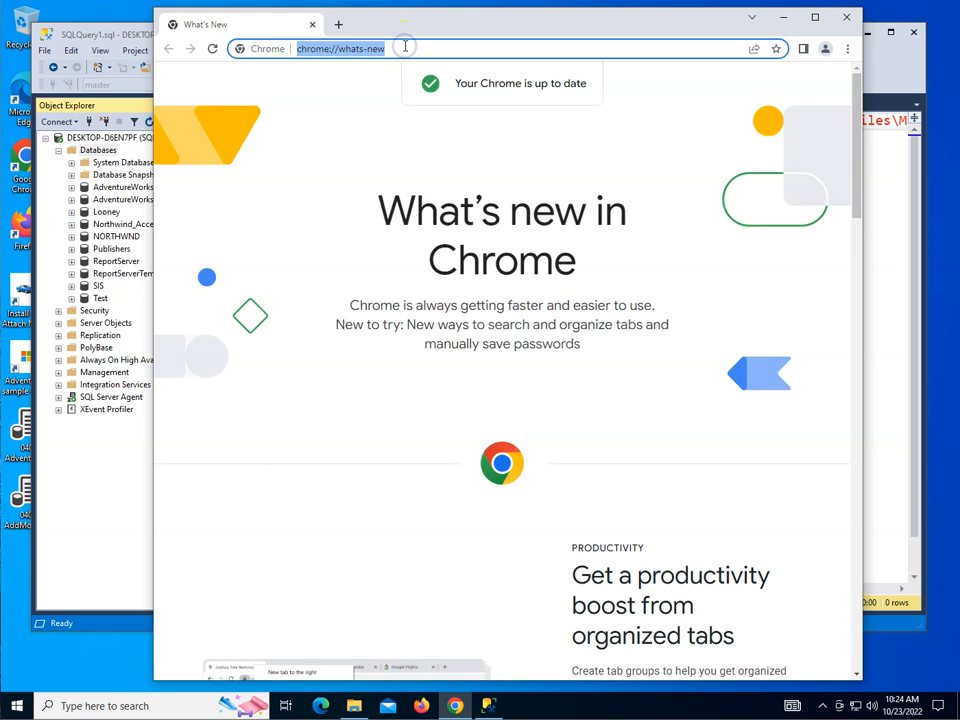
{"action": "type", "text": "http://"}
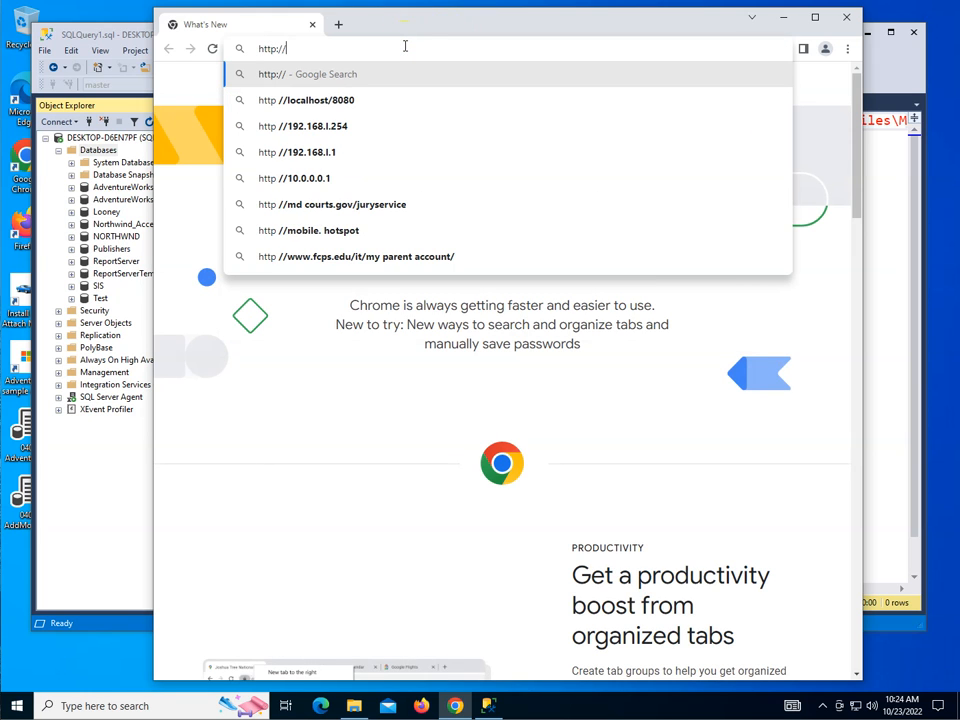
{"action": "type", "text": "localhost/ReportServer"}
{"action": "key", "text": "Return"}
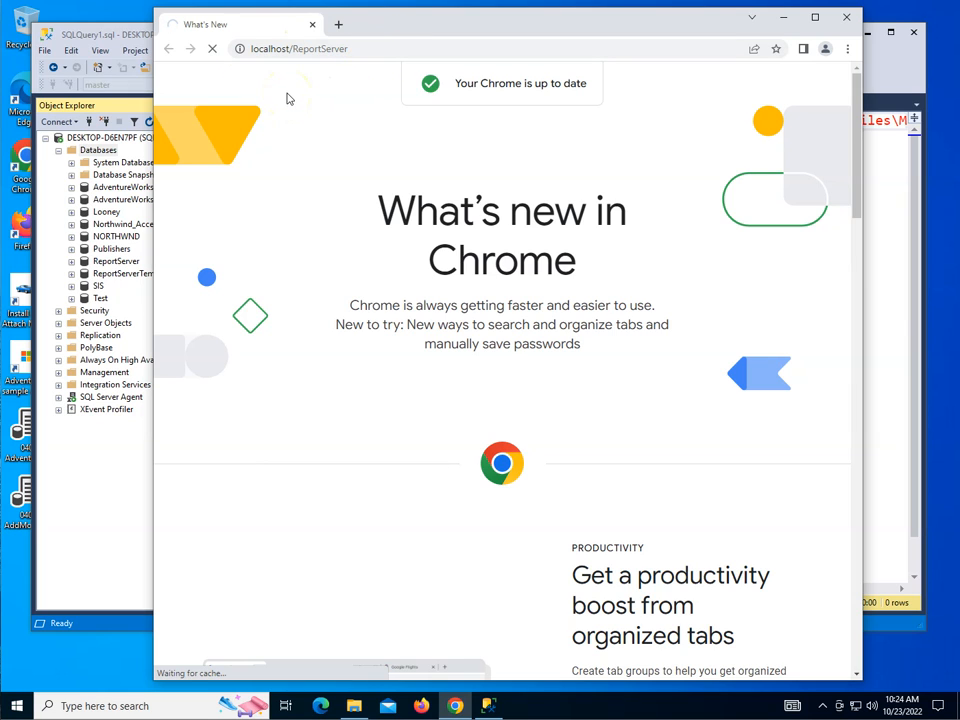
{"action": "left_click", "coordinate": [338, 24]}
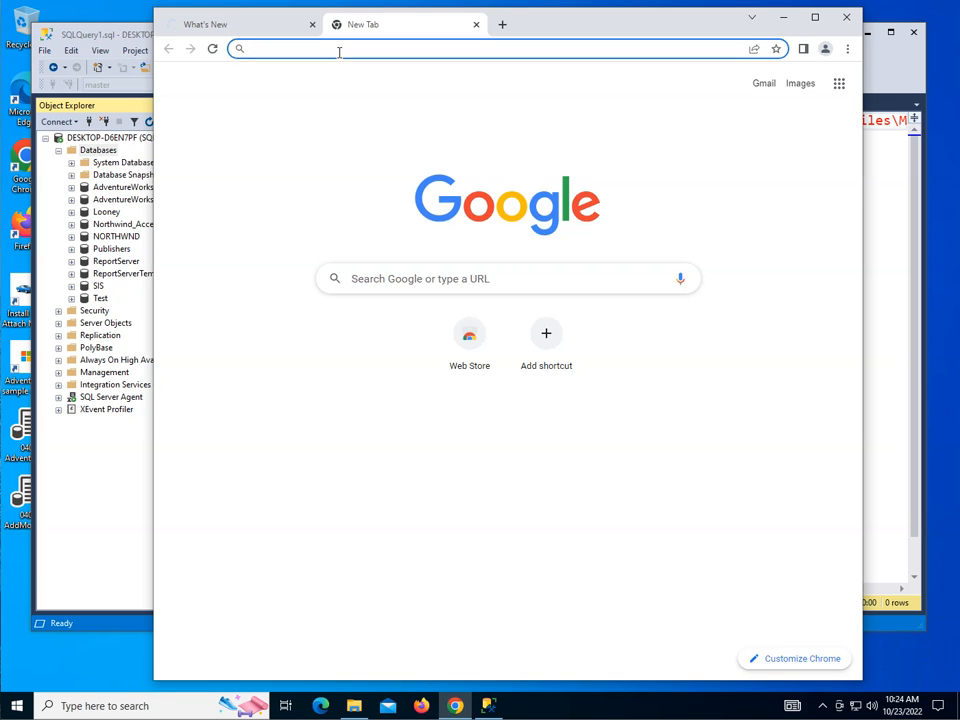
{"action": "type", "text": "http://:pc"}
{"action": "key", "text": "BackSpace"}
{"action": "key", "text": "BackSpace"}
{"action": "key", "text": "BackSpace"}
{"action": "type", "text": "lo"}
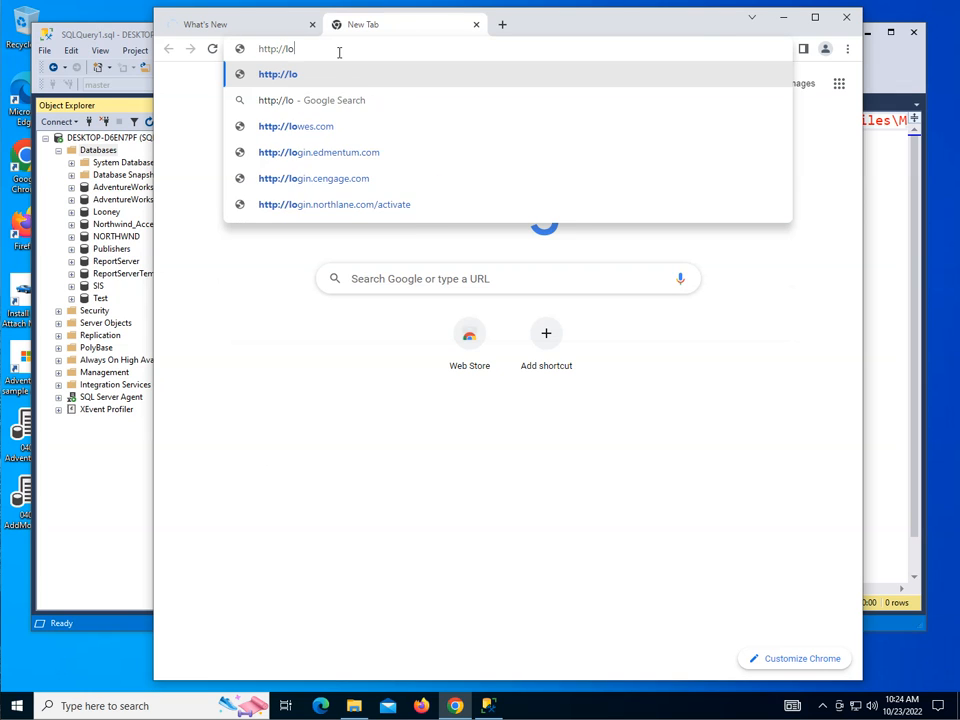
{"action": "type", "text": "calhost/"}
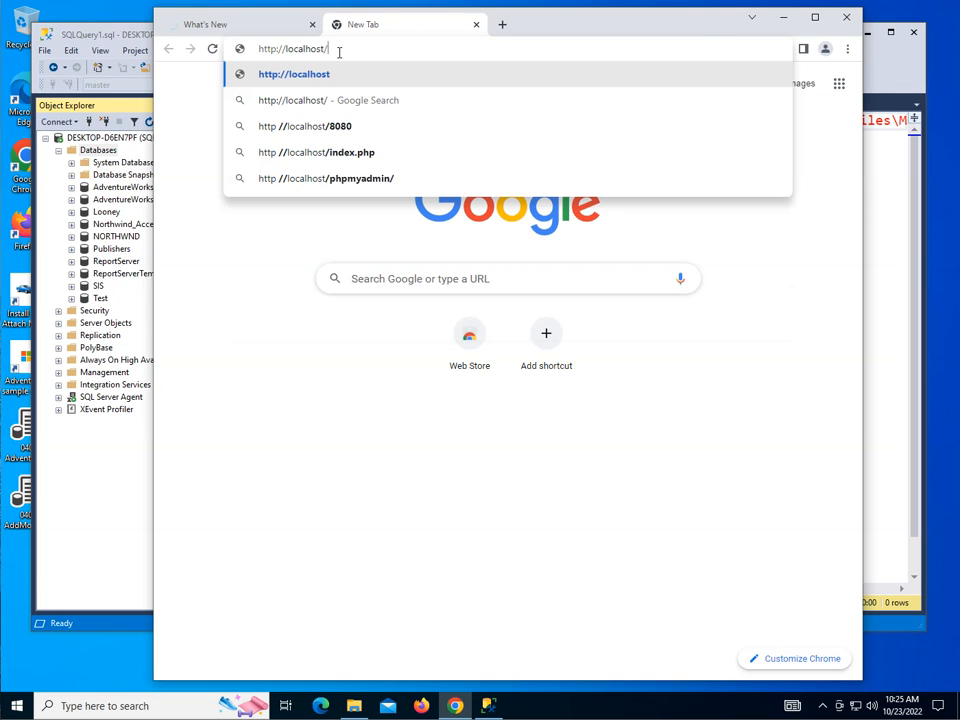
{"action": "type", "text": "reports"}
{"action": "key", "text": "Return"}
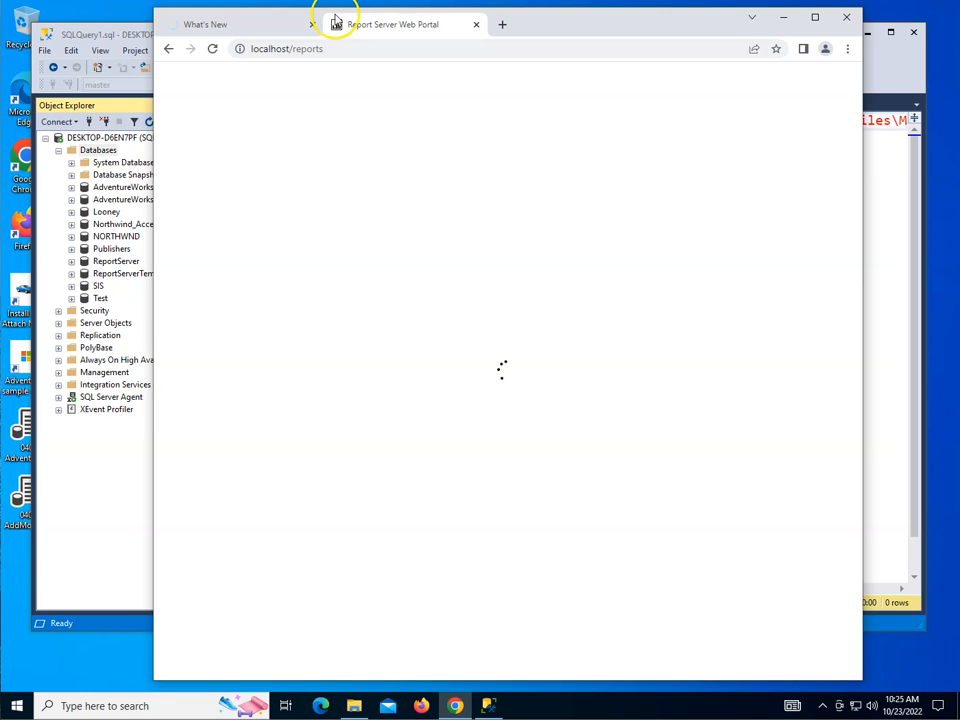
{"action": "left_click", "coordinate": [265, 22]}
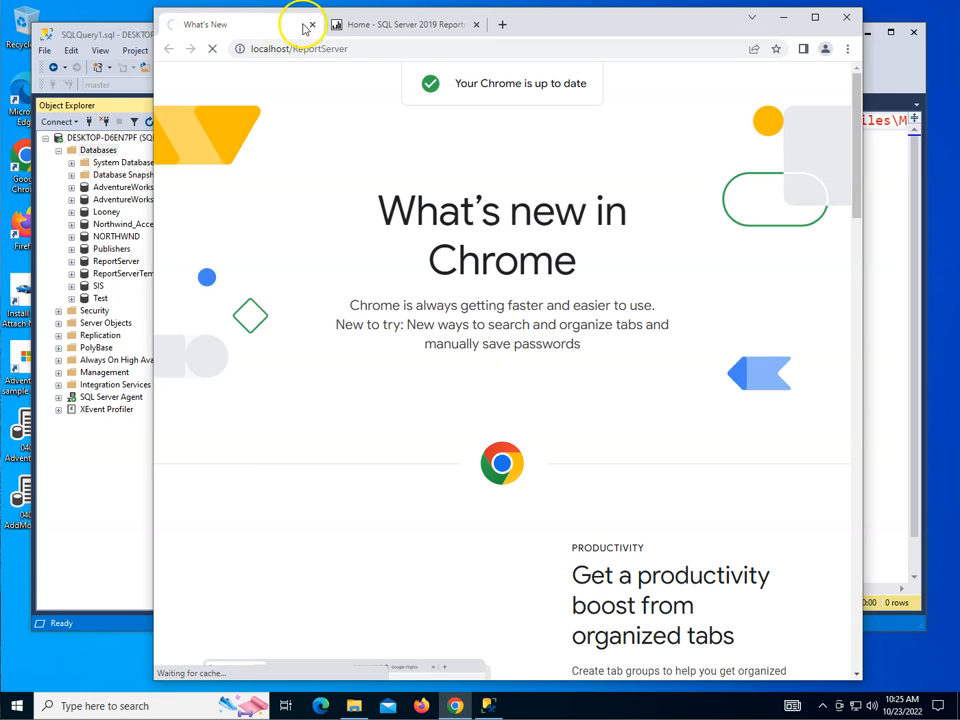
{"action": "left_click", "coordinate": [313, 25]}
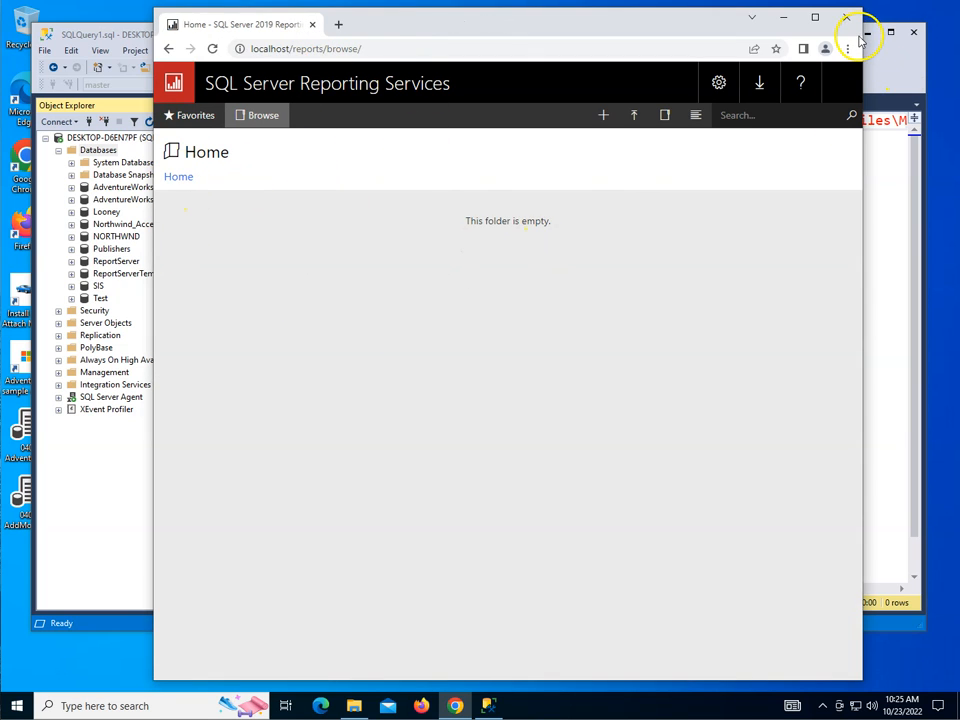
Step: Resize the Chrome window to a narrow width that leaves Object Explorer uncovered and shows the web portal in its compact layout
{"action": "left_click_drag", "start_coordinate": [862, 30], "coordinate": [891, 33]}
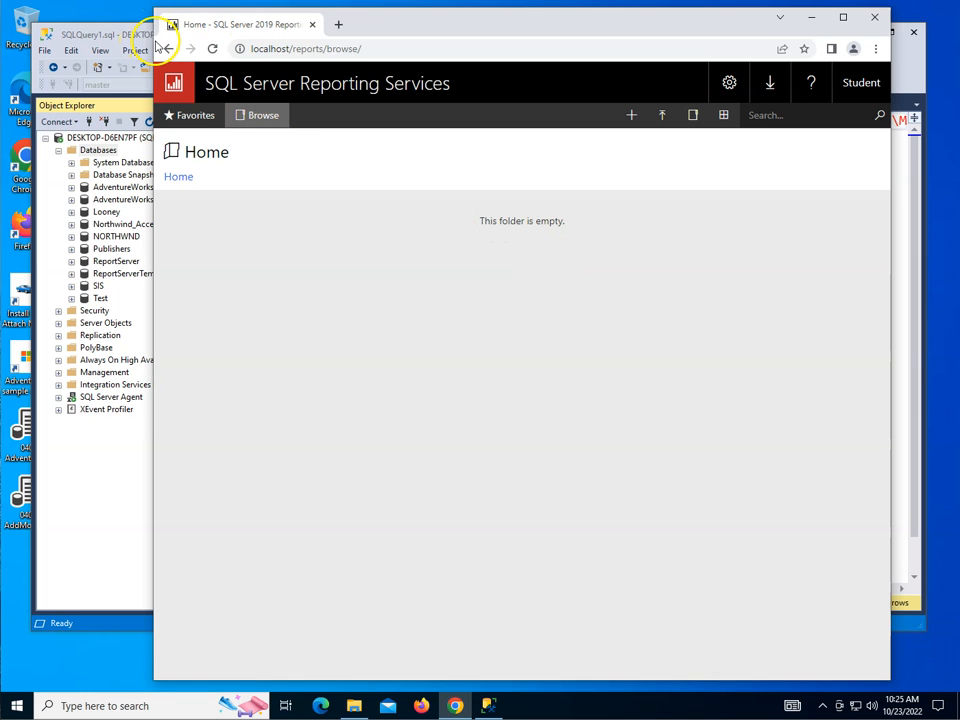
{"action": "left_click_drag", "start_coordinate": [154, 38], "coordinate": [377, 47]}
{"action": "left_click_drag", "start_coordinate": [284, 30], "coordinate": [203, 25]}
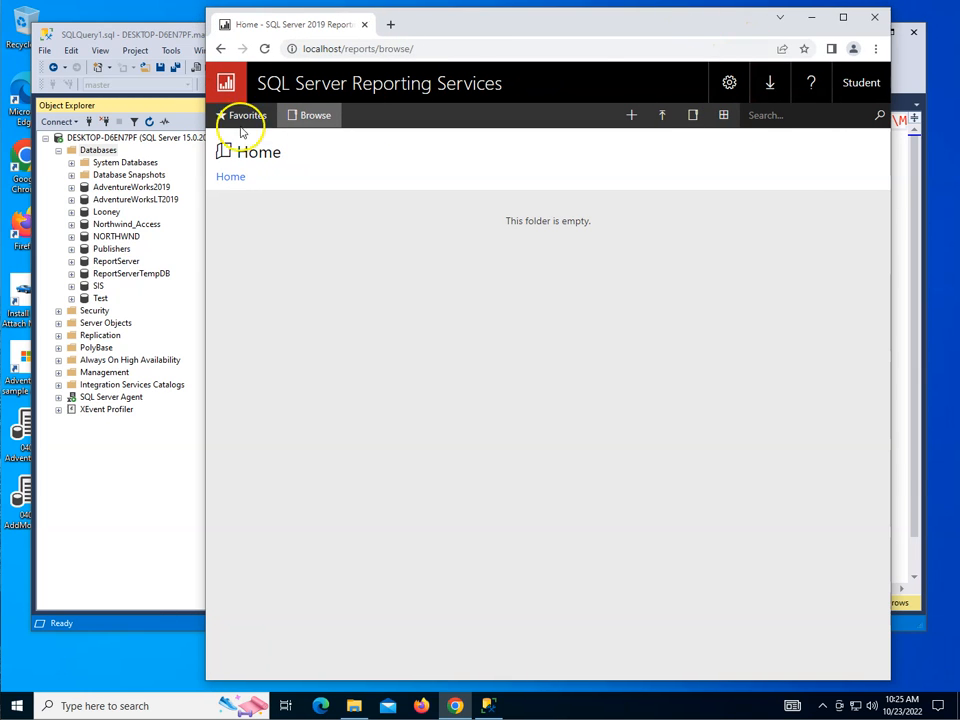
{"action": "left_click_drag", "start_coordinate": [207, 22], "coordinate": [416, 36]}
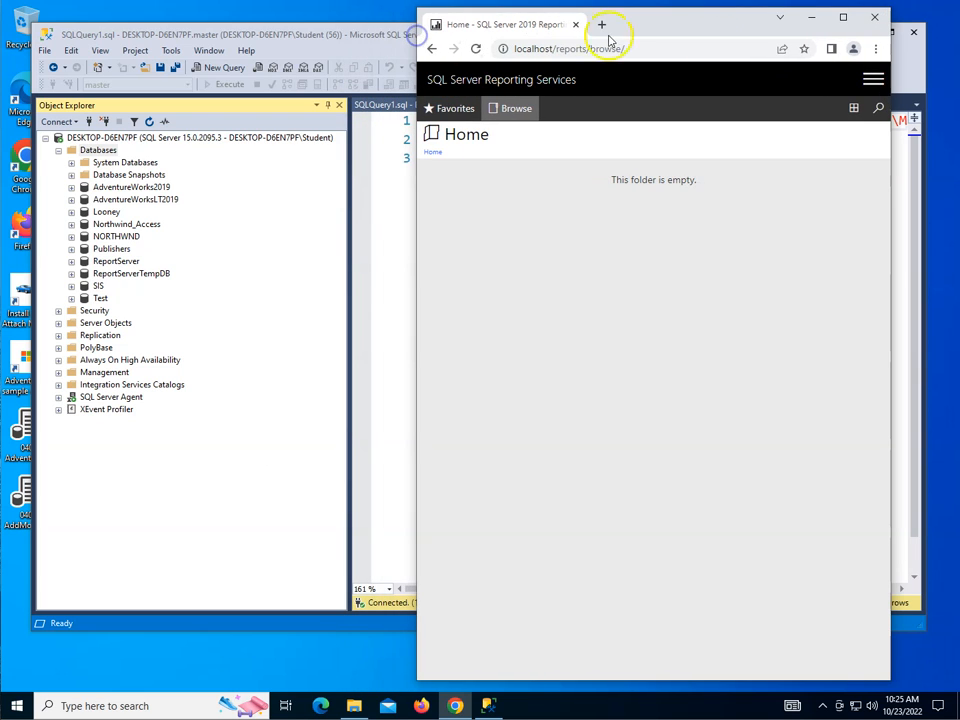
Step: Examine the compact portal's main menu, Help entries and view options, and widen the Chrome window again
{"action": "left_click", "coordinate": [875, 82]}
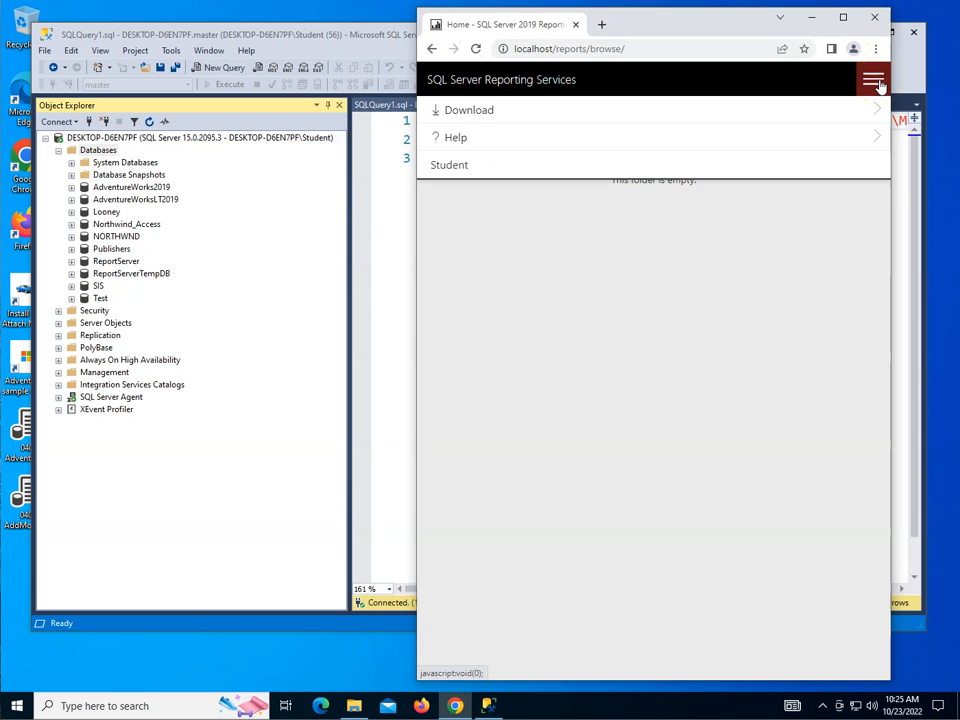
{"action": "left_click", "coordinate": [864, 137]}
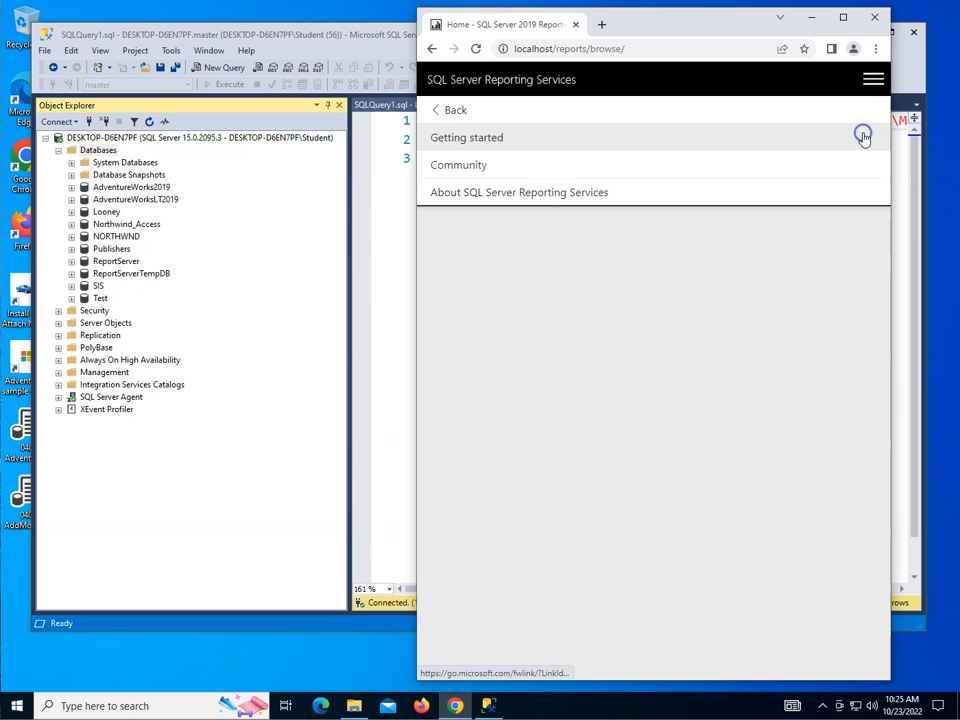
{"action": "left_click", "coordinate": [444, 111]}
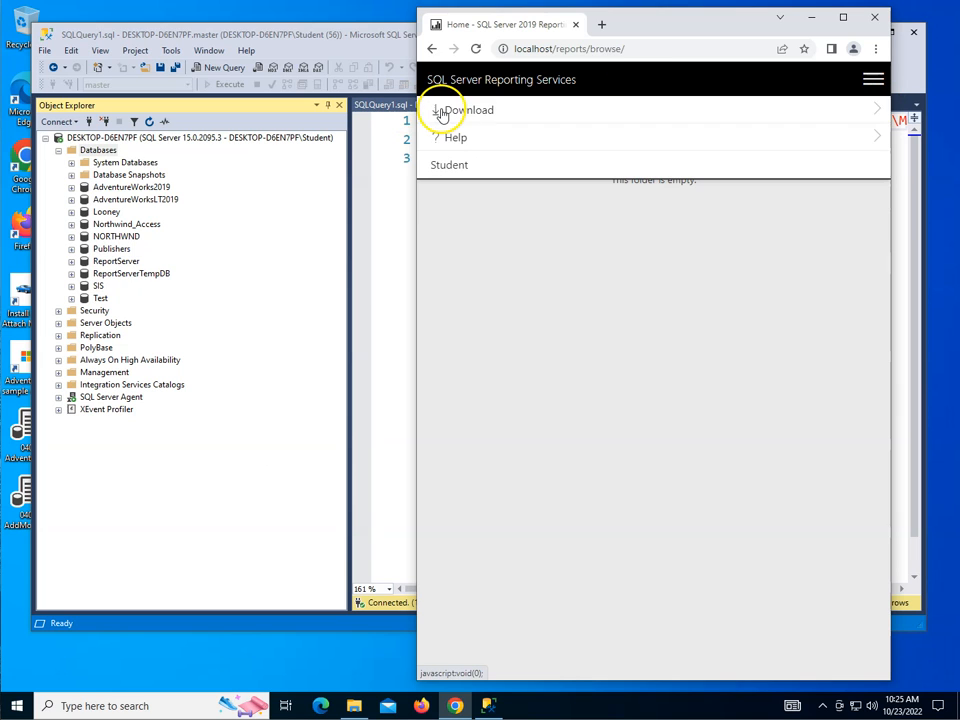
{"action": "left_click", "coordinate": [871, 82]}
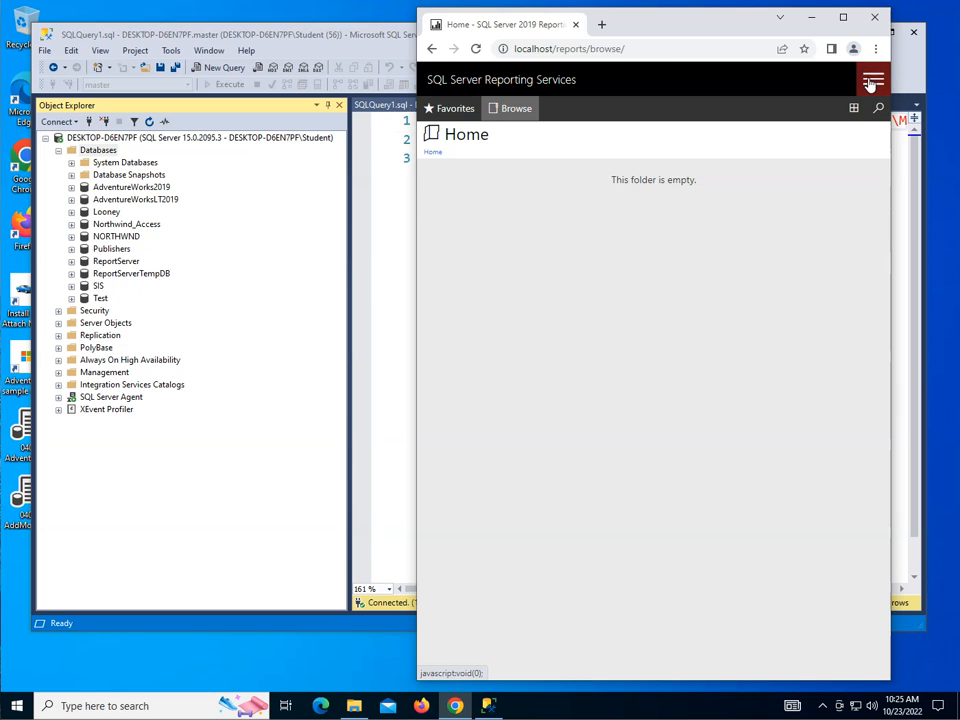
{"action": "left_click", "coordinate": [854, 108]}
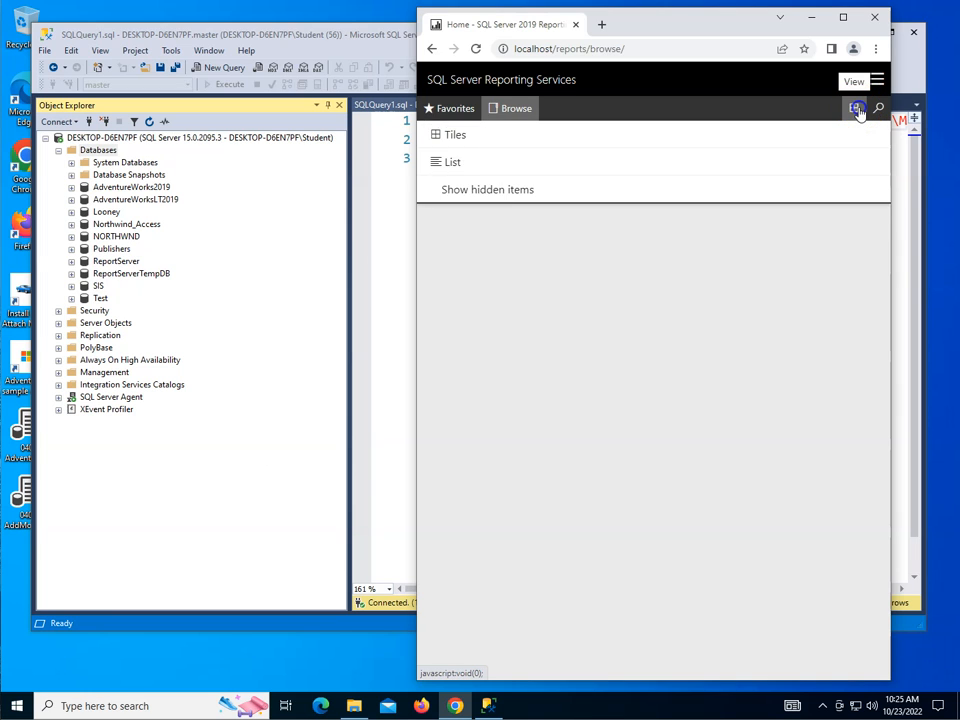
{"action": "left_click", "coordinate": [858, 110]}
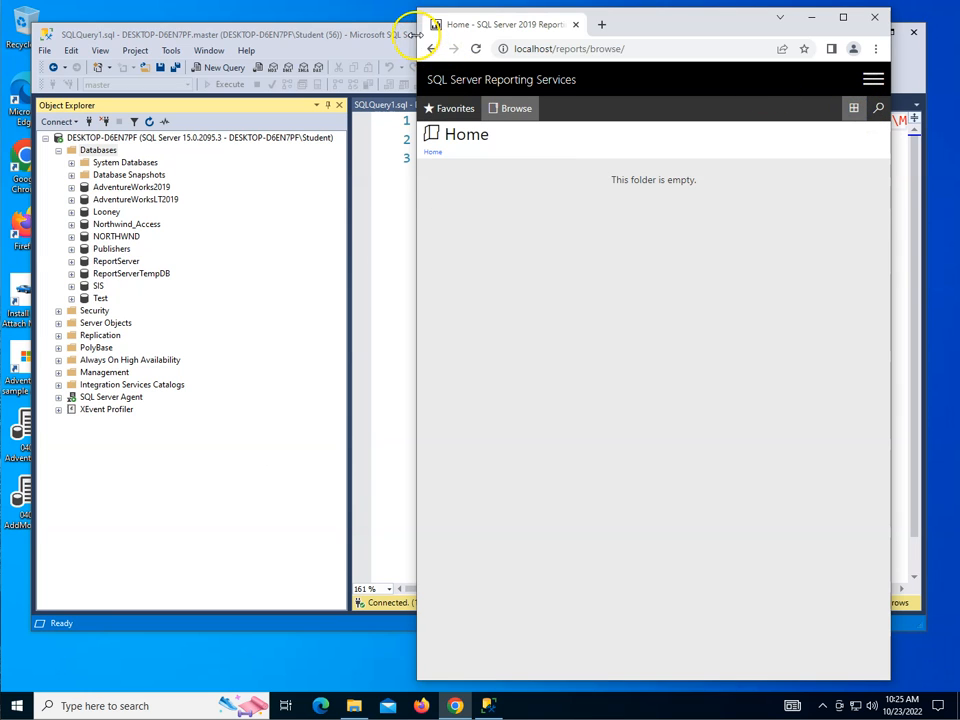
{"action": "left_click_drag", "start_coordinate": [416, 35], "coordinate": [132, 73]}
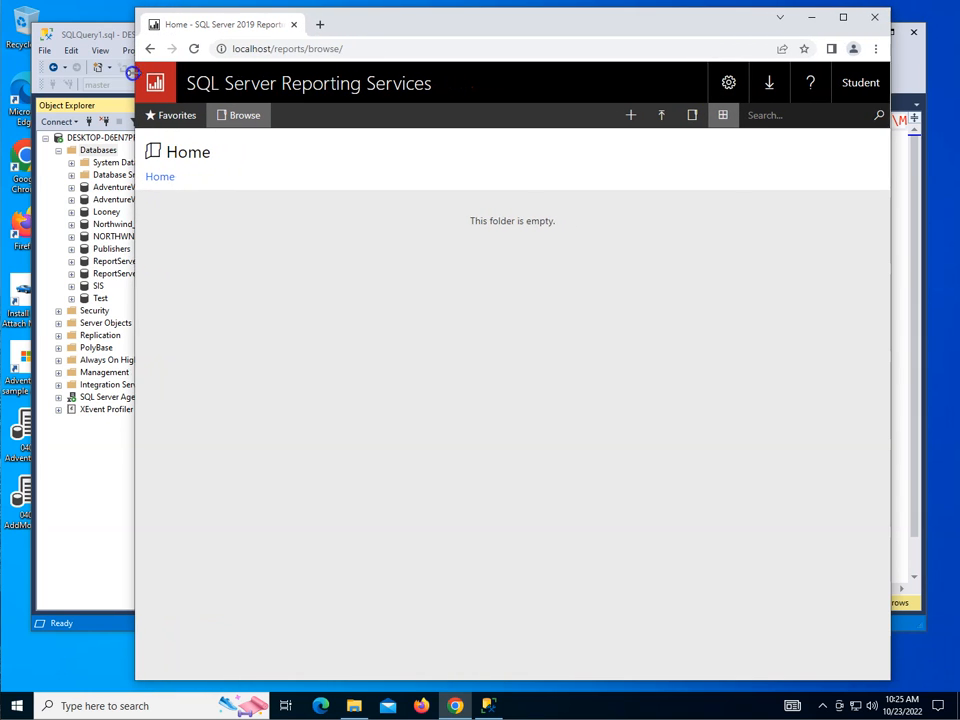
{"action": "left_click", "coordinate": [418, 706]}
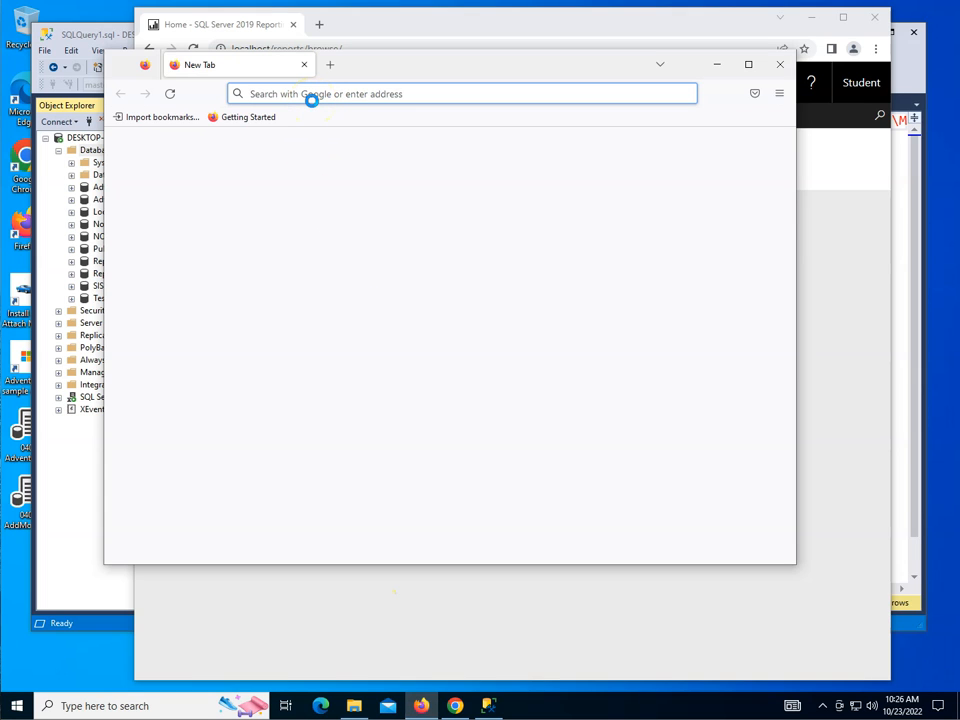
{"action": "type", "text": "http://"}
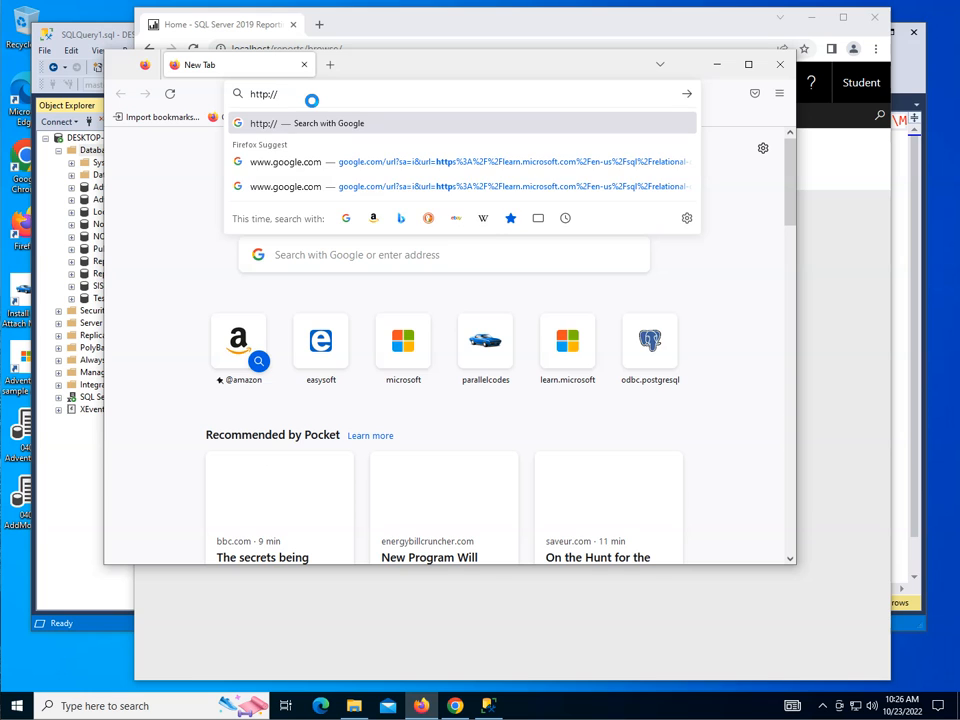
{"action": "type", "text": "localhost"}
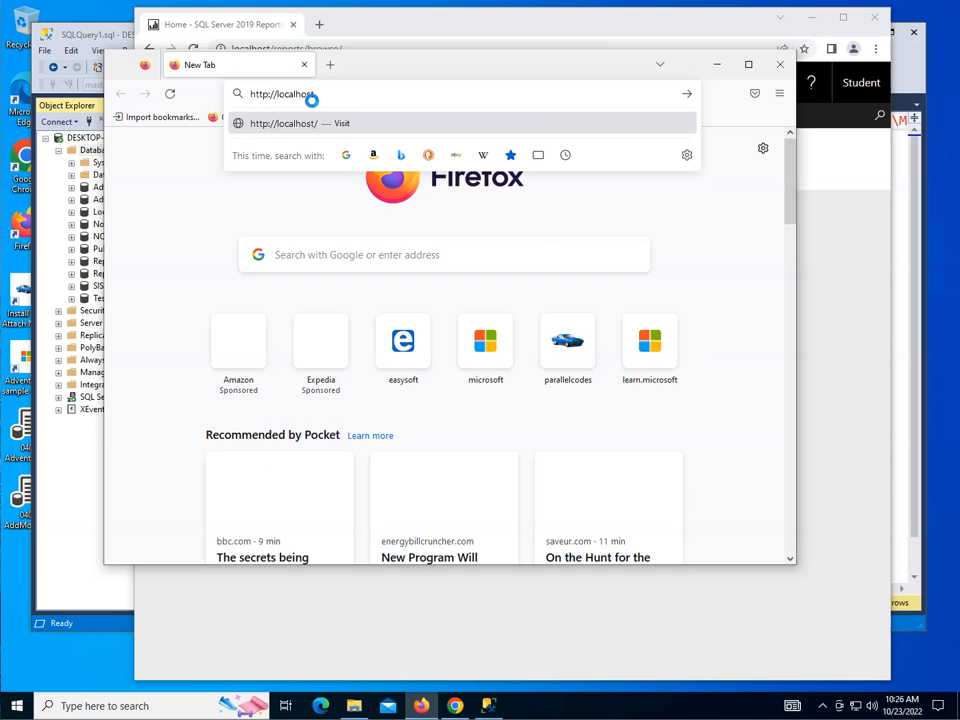
{"action": "type", "text": "/Rep"}
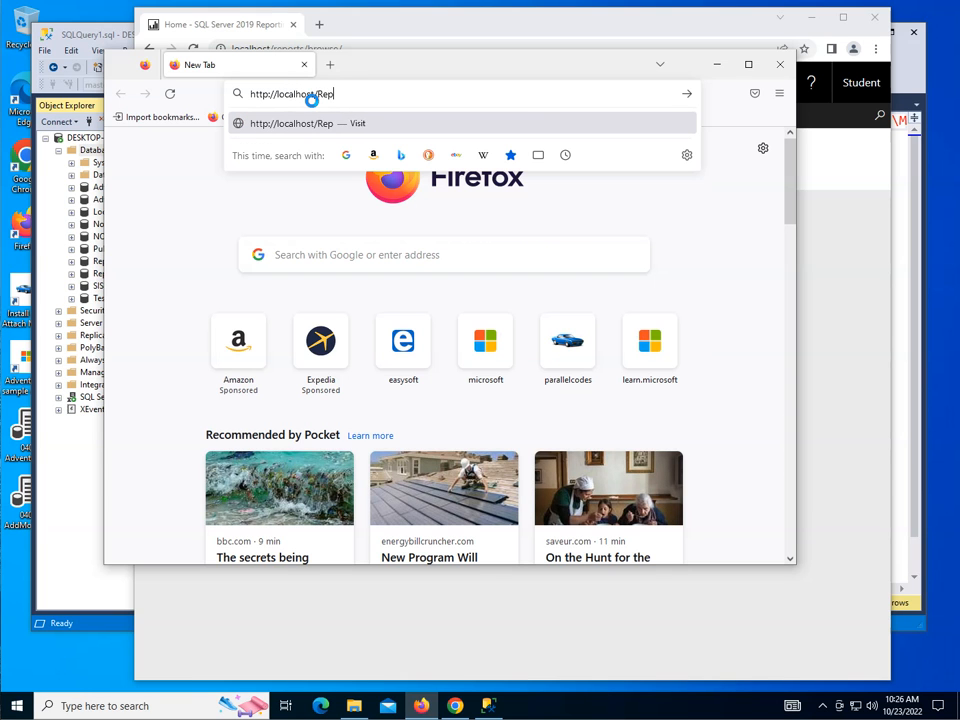
{"action": "type", "text": "ortServer"}
{"action": "key", "text": "Return"}
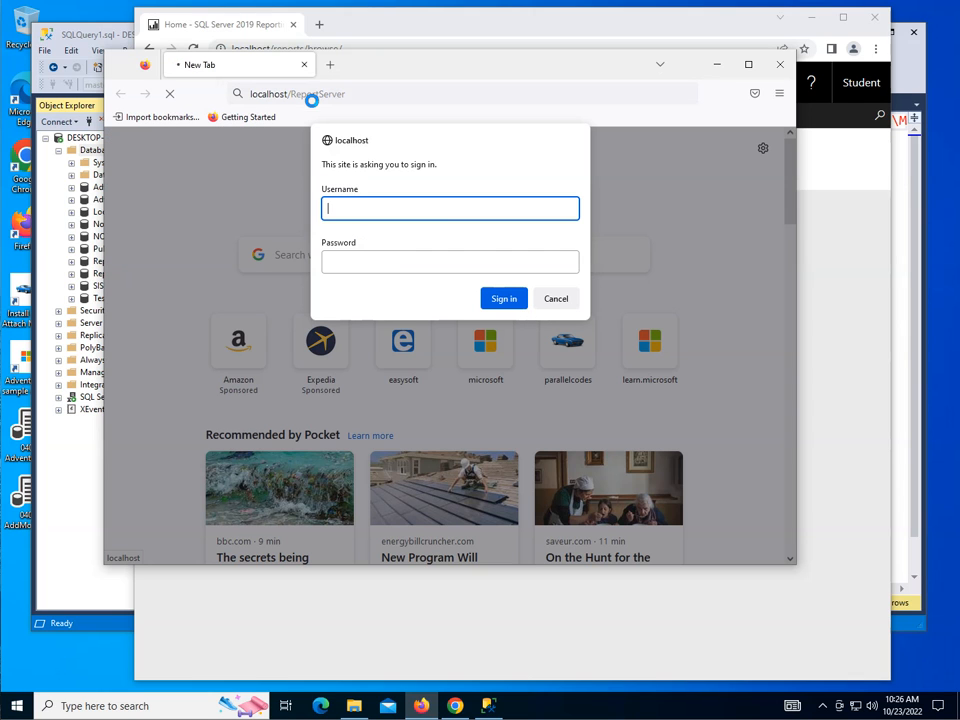
Step: Sign in to the report server with the username student and the account password, and close Firefox after viewing the page
{"action": "type", "text": "student"}
{"action": "key", "text": "Tab"}
{"action": "type", "text": "••••"}
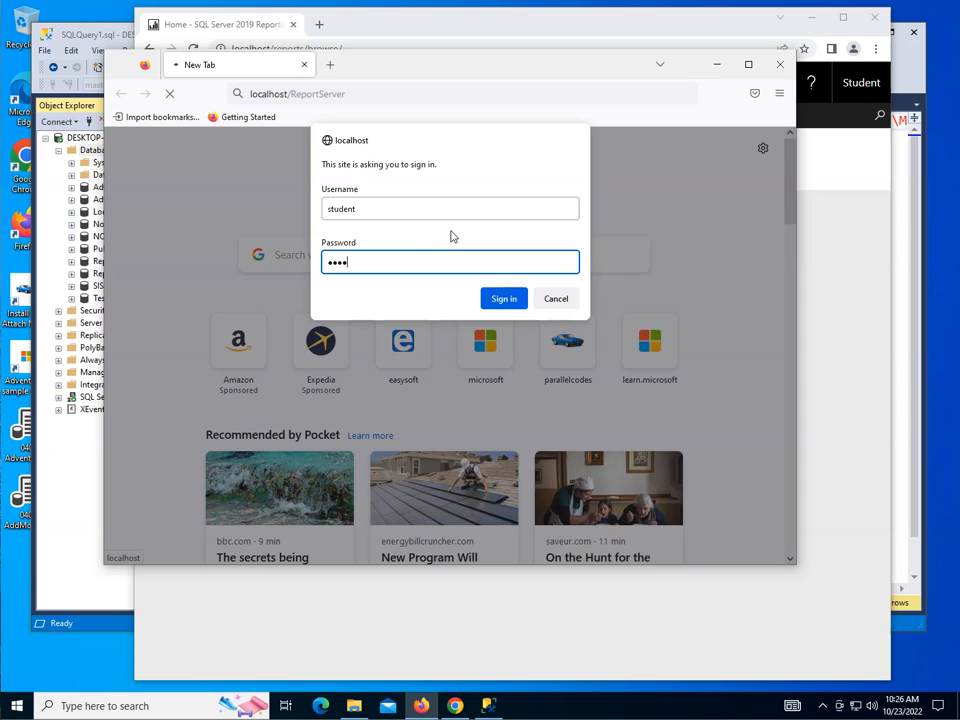
{"action": "type", "text": "••••"}
{"action": "key", "text": "Return"}
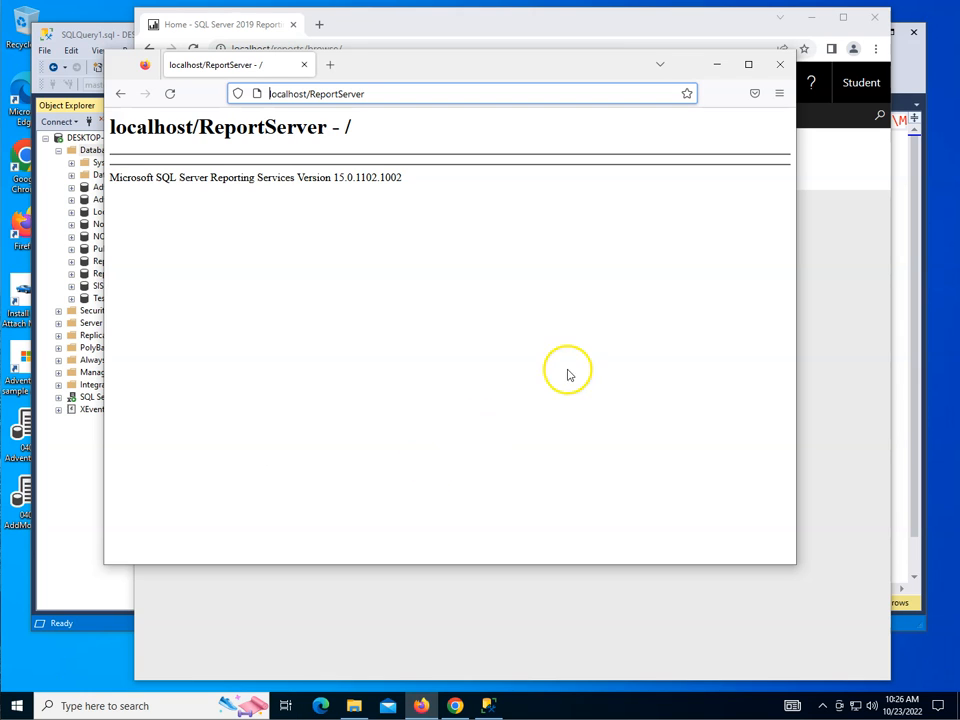
{"action": "left_click", "coordinate": [779, 67]}
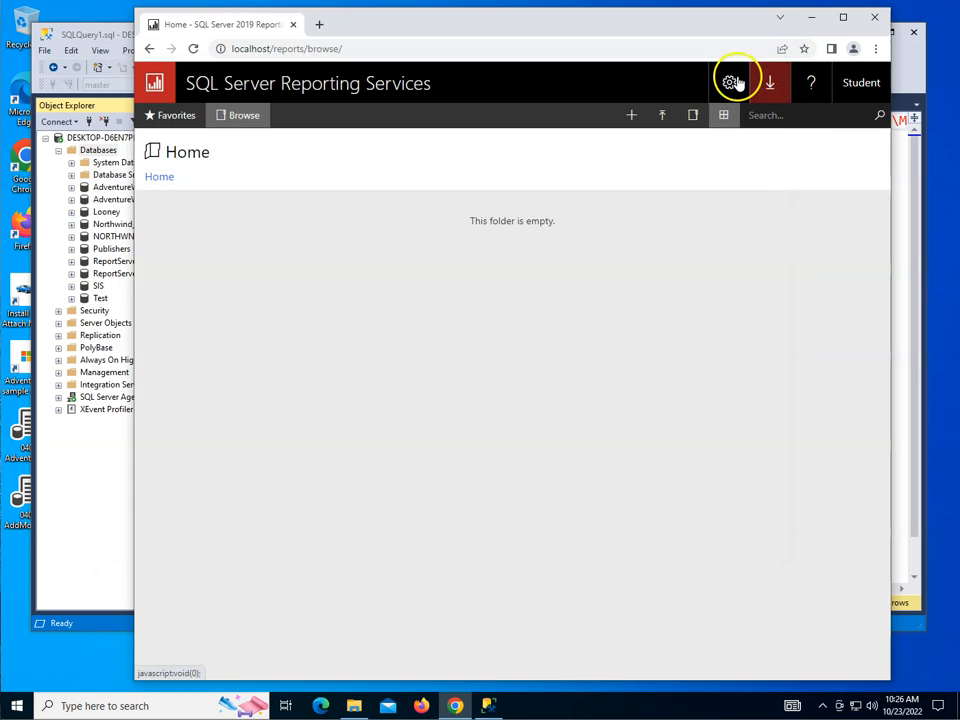
Step: Launch Report Server Configuration Manager with elevation allowed, connect to the SSRS instance to check the report server status, and exit
{"action": "left_click", "coordinate": [14, 706]}
{"action": "scroll", "coordinate": [136, 561], "scroll_direction": "down", "scroll_amount": 5}
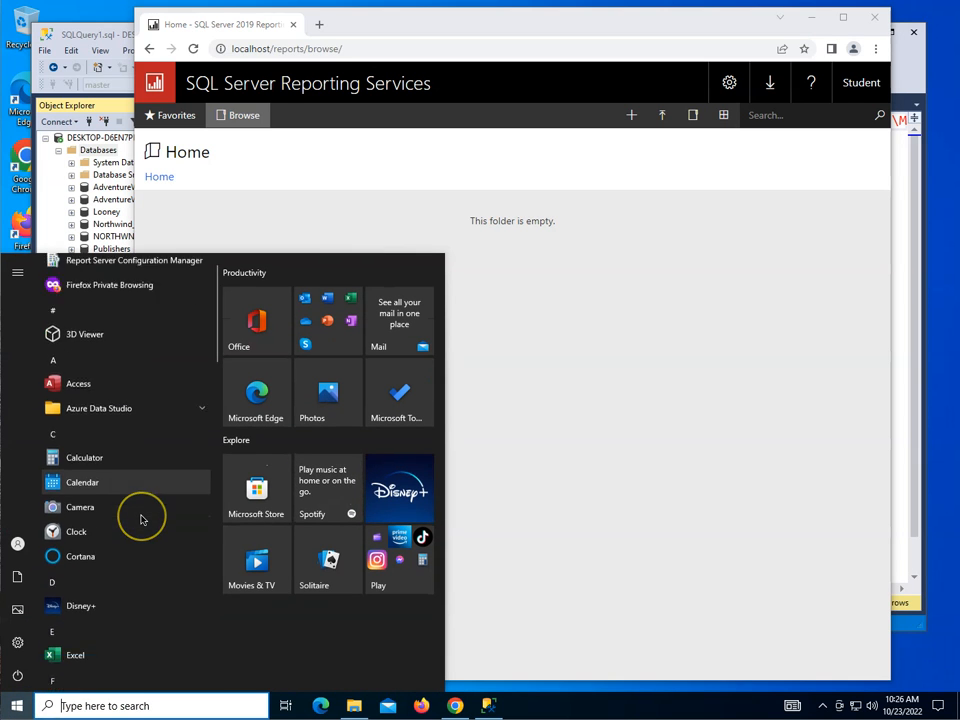
{"action": "left_click", "coordinate": [122, 530]}
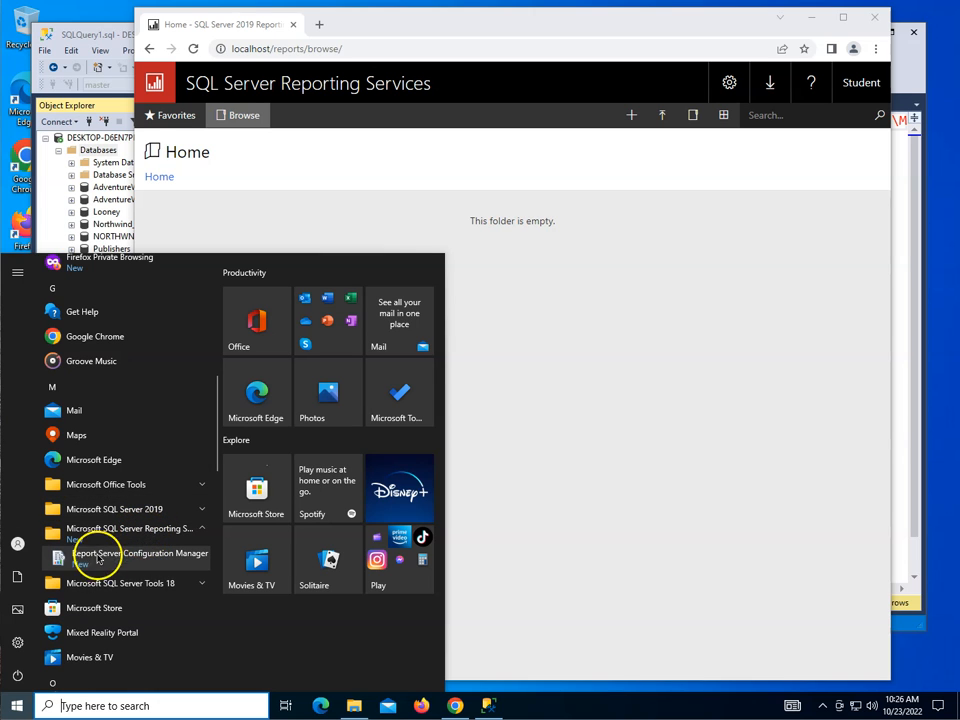
{"action": "left_click", "coordinate": [128, 561]}
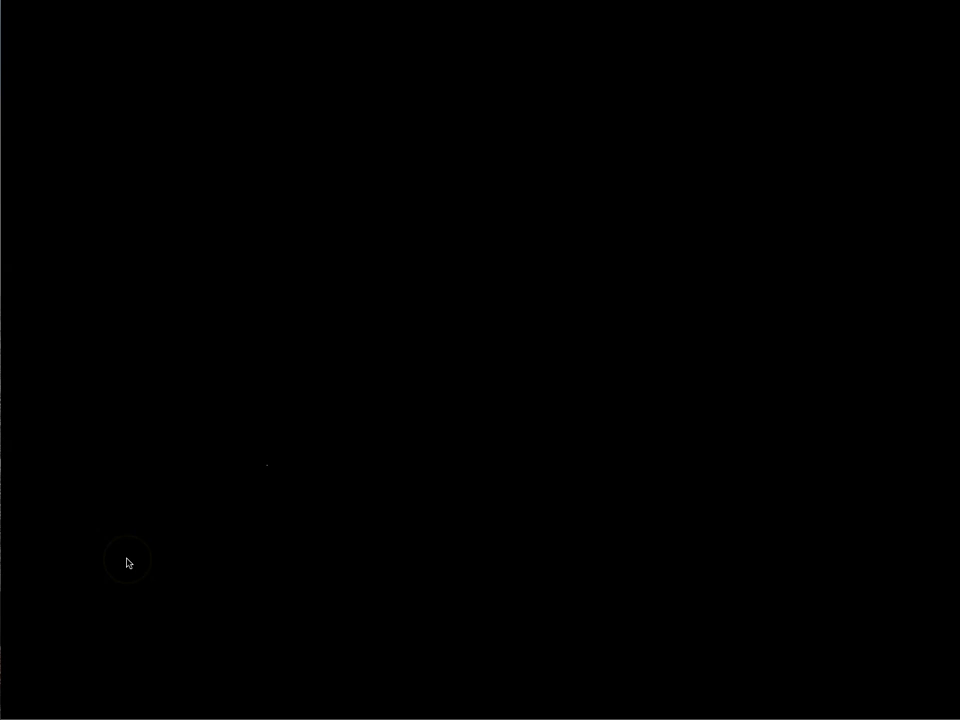
{"action": "left_click", "coordinate": [434, 446]}
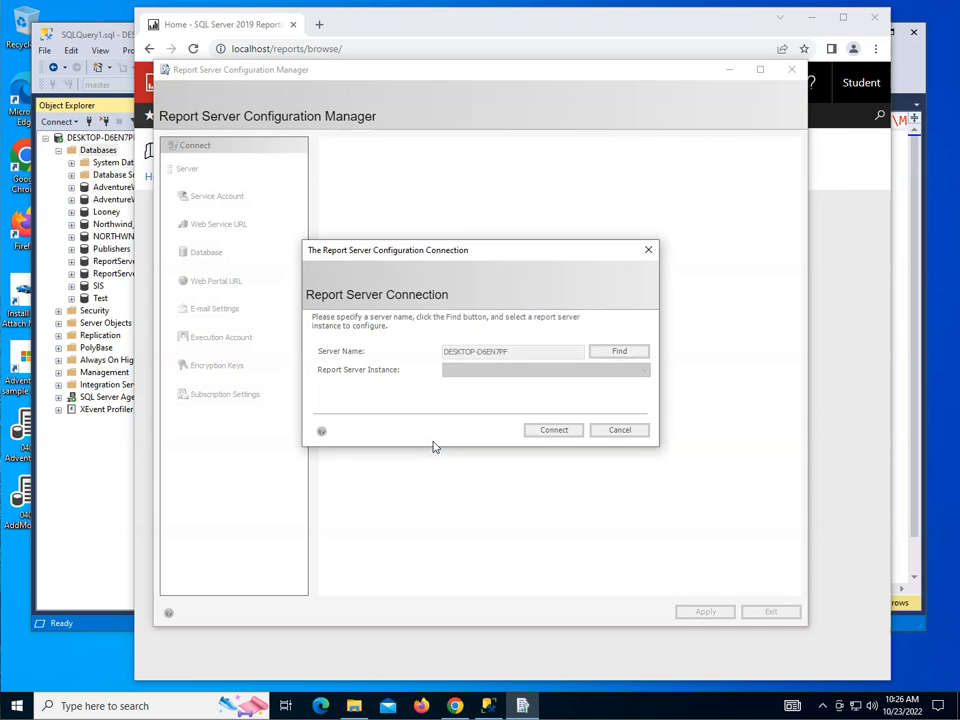
{"action": "left_click", "coordinate": [553, 430]}
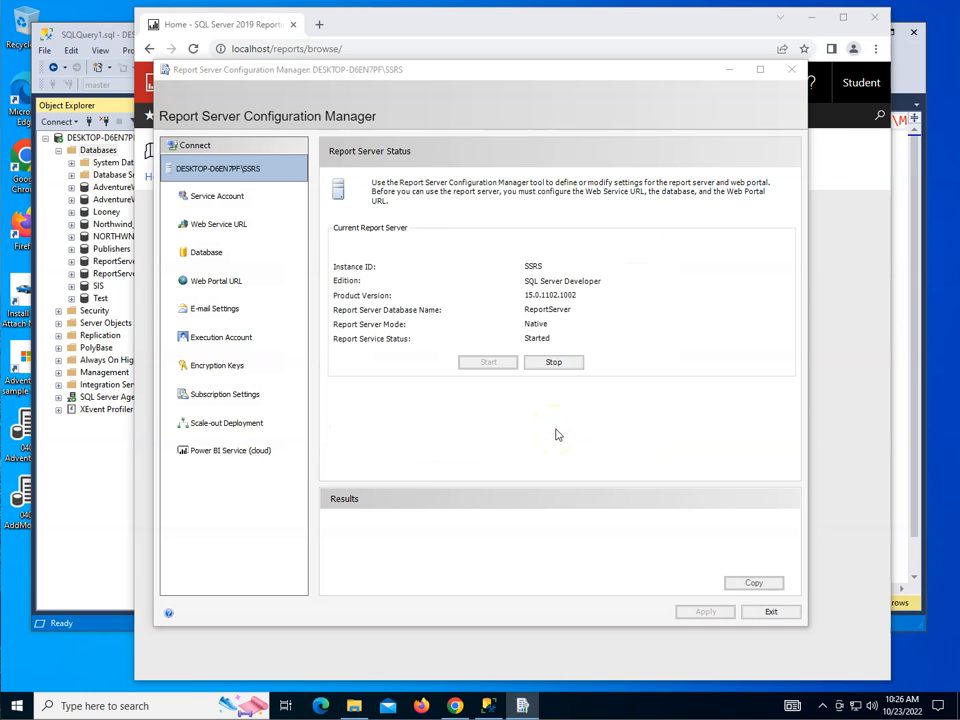
{"action": "left_click", "coordinate": [776, 611]}
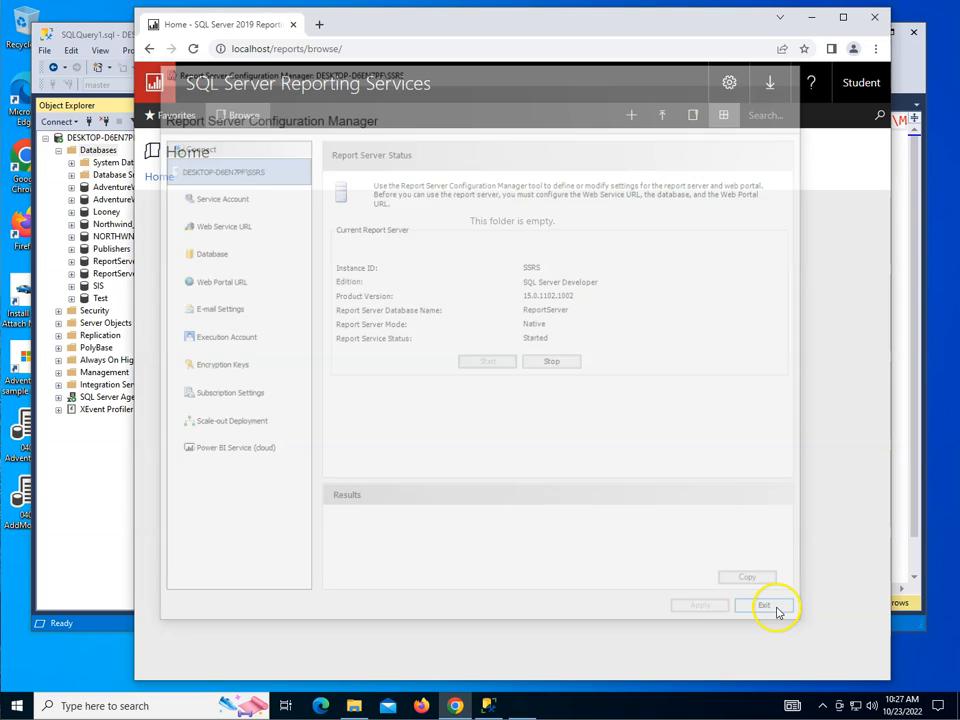